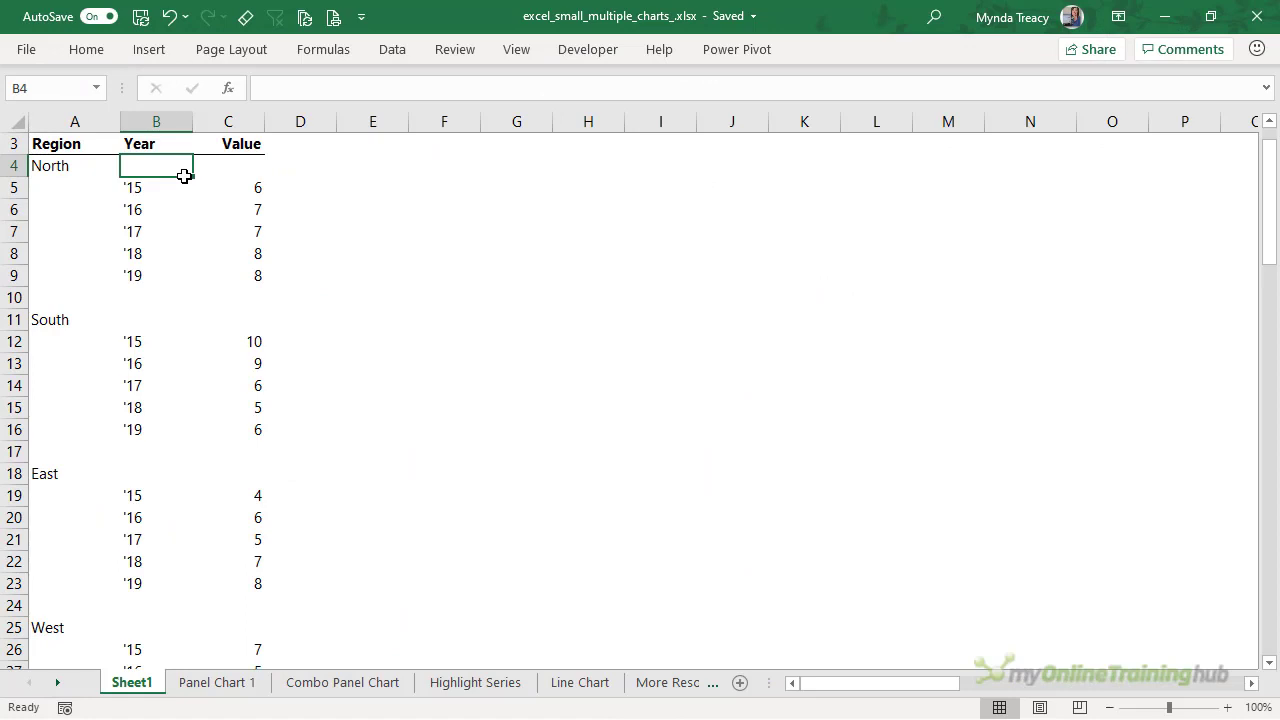
- Examine the blank rows beside and between the region blocks in the Year and Value columns, including the final Gap row
{"action": "left_click_drag", "start_coordinate": [183, 166], "coordinate": [209, 166]}
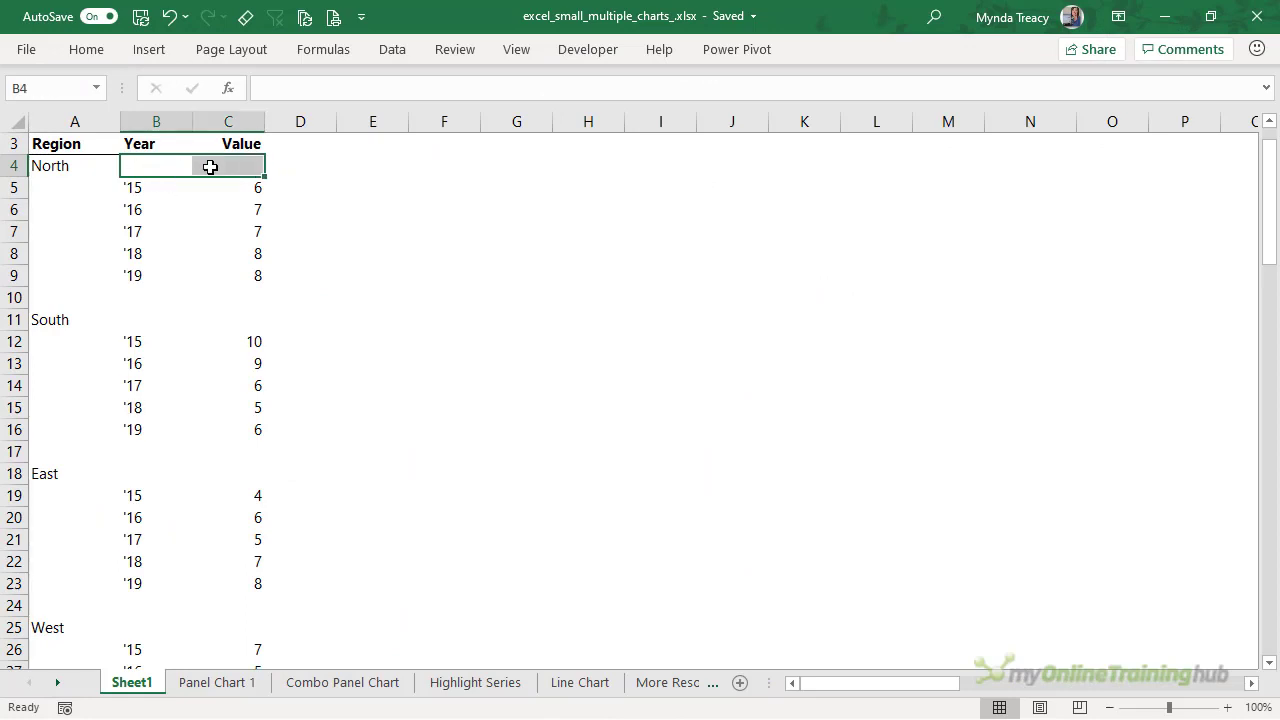
{"action": "mouse_move", "coordinate": [137, 294]}
{"action": "left_mouse_down"}
{"action": "mouse_move", "coordinate": [234, 289]}
{"action": "mouse_move", "coordinate": [207, 318]}
{"action": "left_mouse_up"}
{"action": "left_click", "coordinate": [134, 318]}
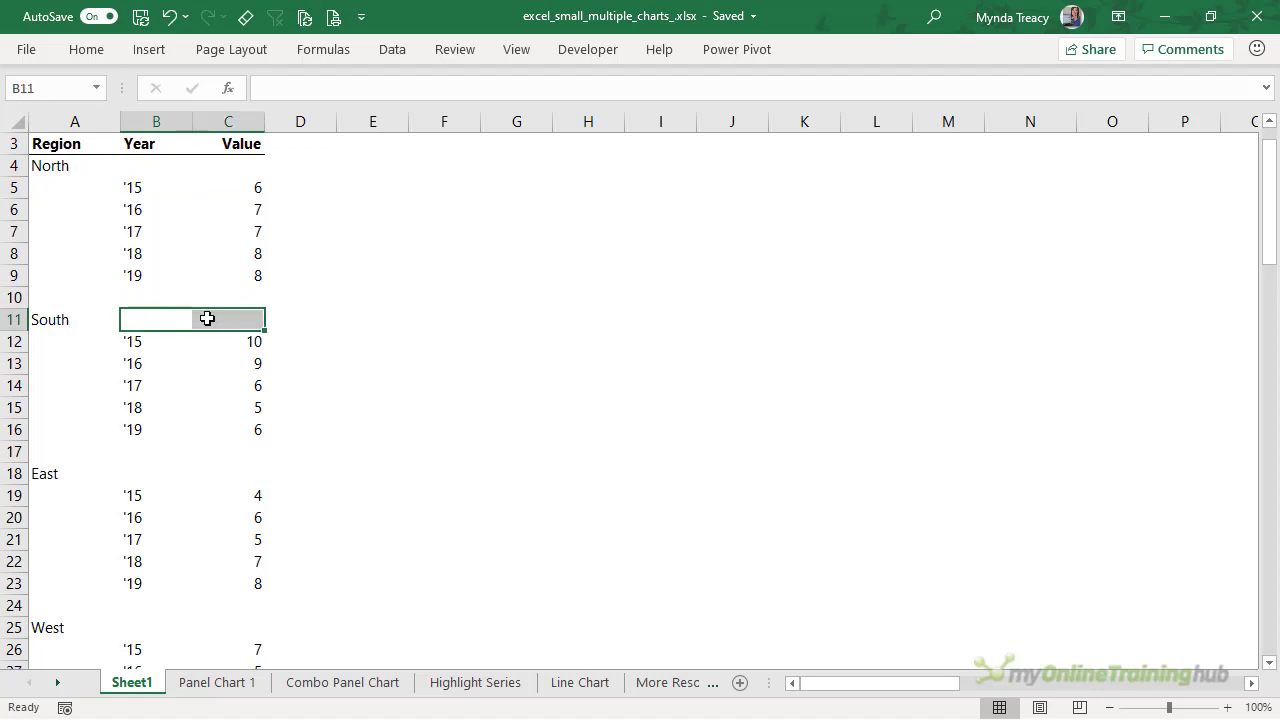
{"action": "left_click_drag", "start_coordinate": [140, 450], "coordinate": [231, 448]}
{"action": "left_click_drag", "start_coordinate": [126, 477], "coordinate": [239, 477]}
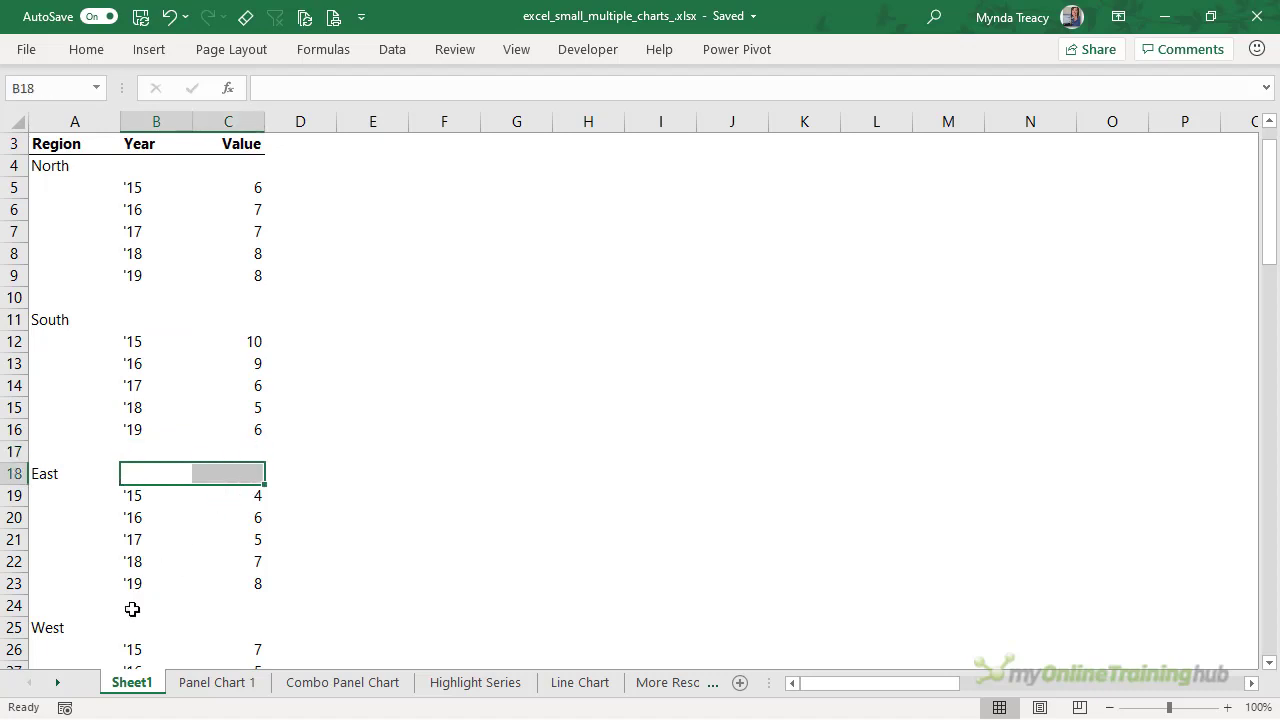
{"action": "left_click_drag", "start_coordinate": [132, 609], "coordinate": [249, 620]}
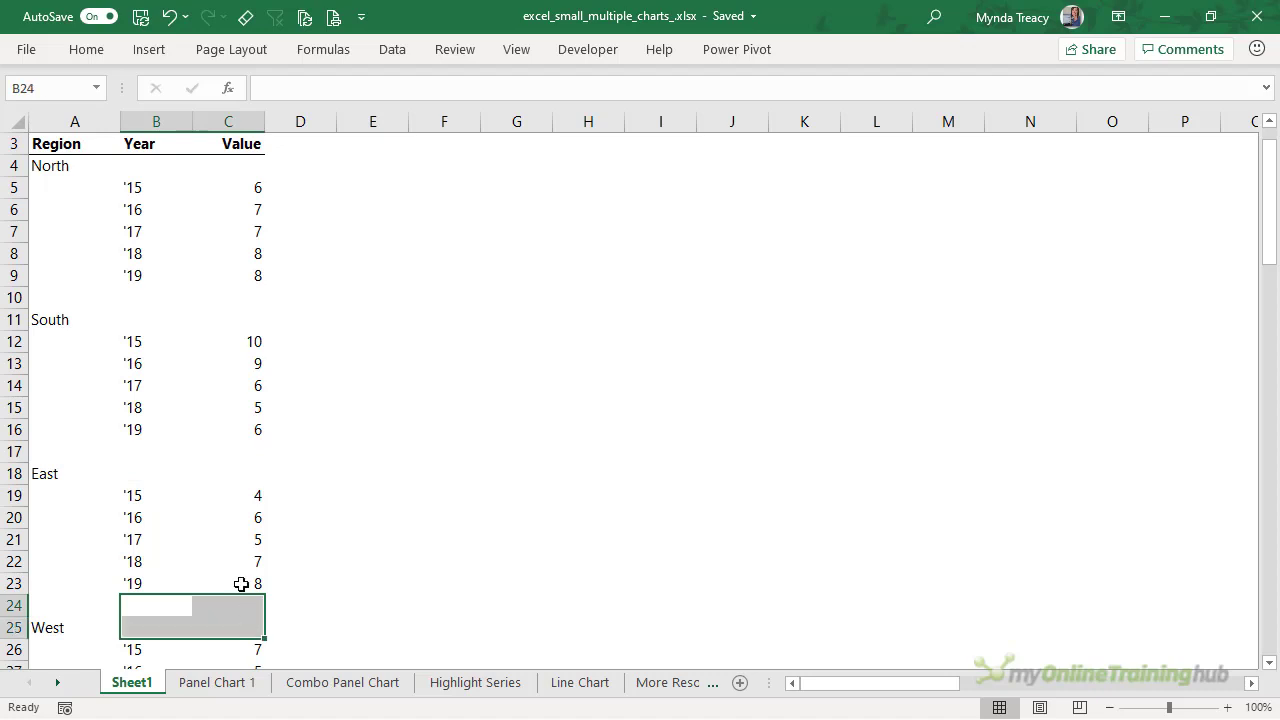
{"action": "scroll", "coordinate": [241, 584], "scroll_direction": "down", "scroll_amount": 3}
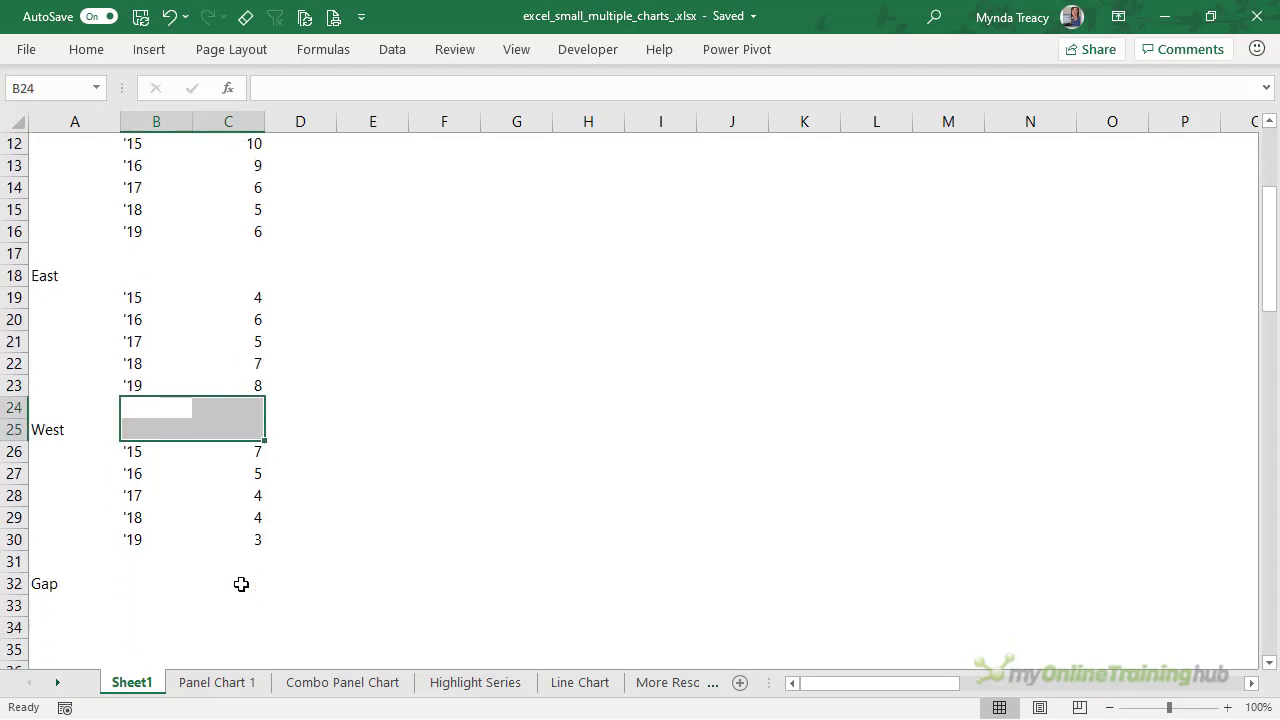
{"action": "left_click_drag", "start_coordinate": [241, 584], "coordinate": [63, 584]}
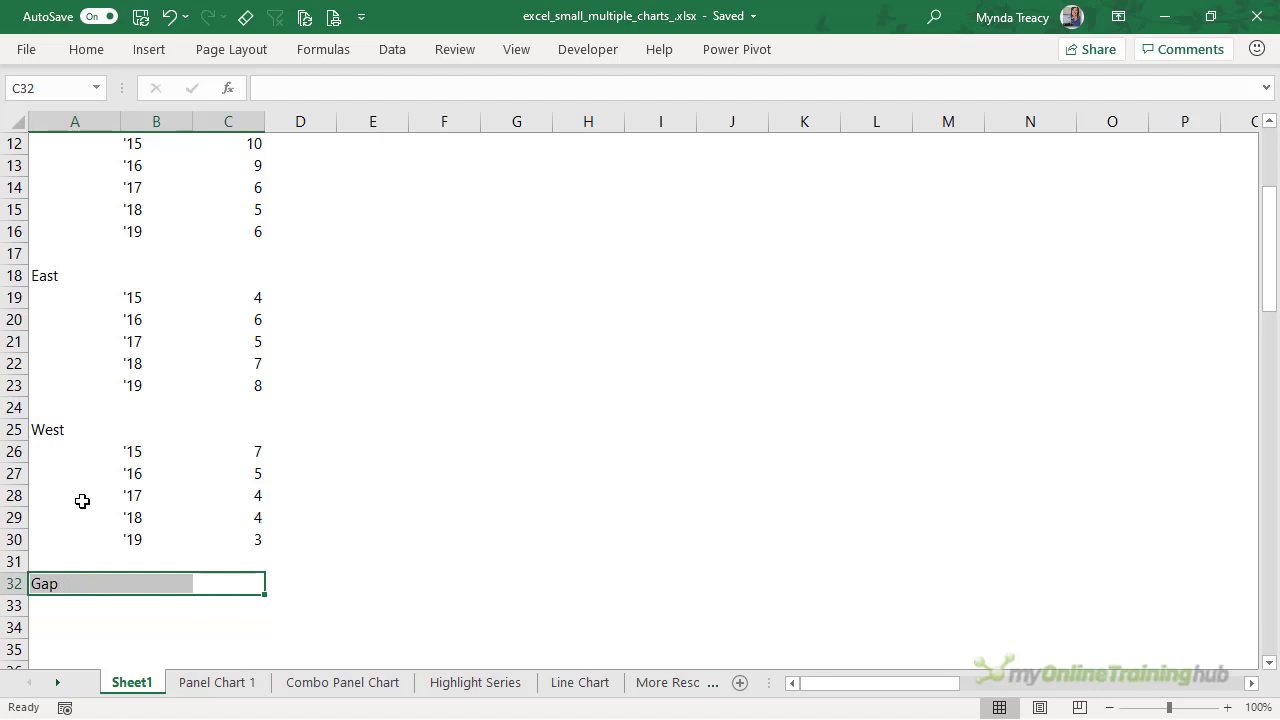
- Insert a basic 2-D line chart from the Year and Value data in B4:C32
{"action": "scroll", "coordinate": [85, 470], "scroll_direction": "up", "scroll_amount": 4}
{"action": "left_click", "coordinate": [126, 209]}
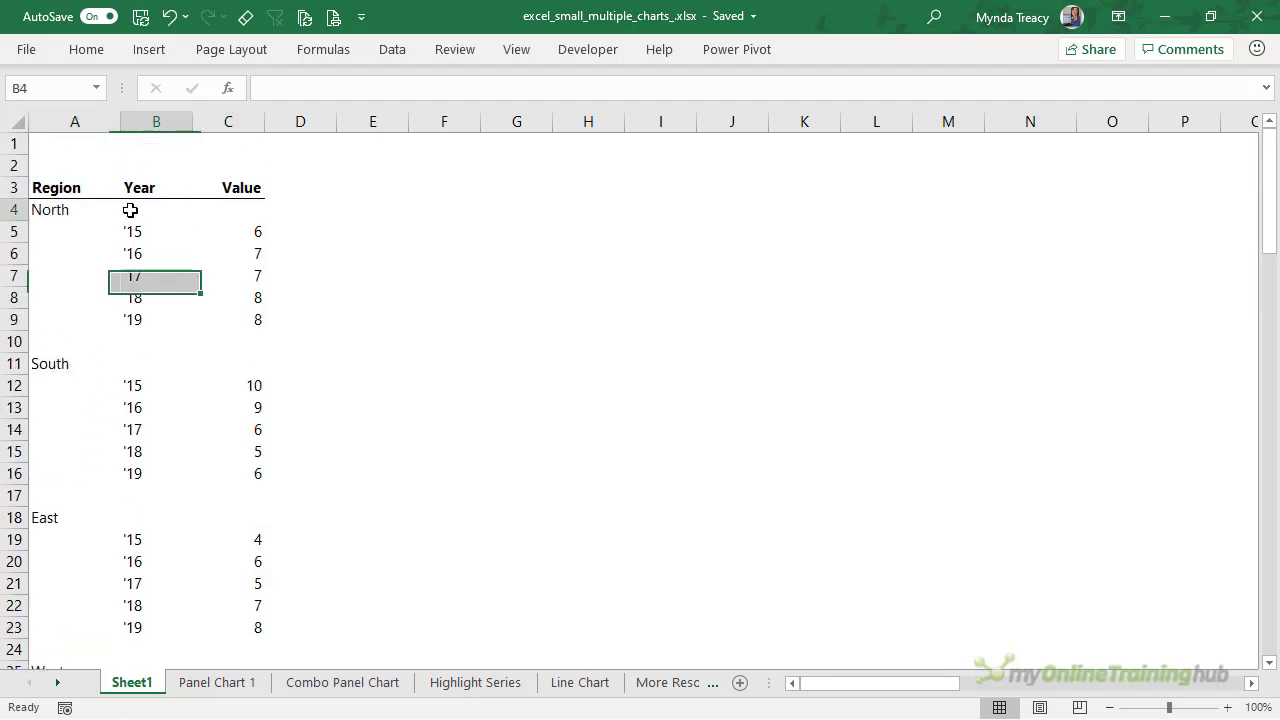
{"action": "scroll", "coordinate": [165, 332], "scroll_direction": "down", "scroll_amount": 3}
{"action": "left_click", "coordinate": [248, 621], "text": "shift"}
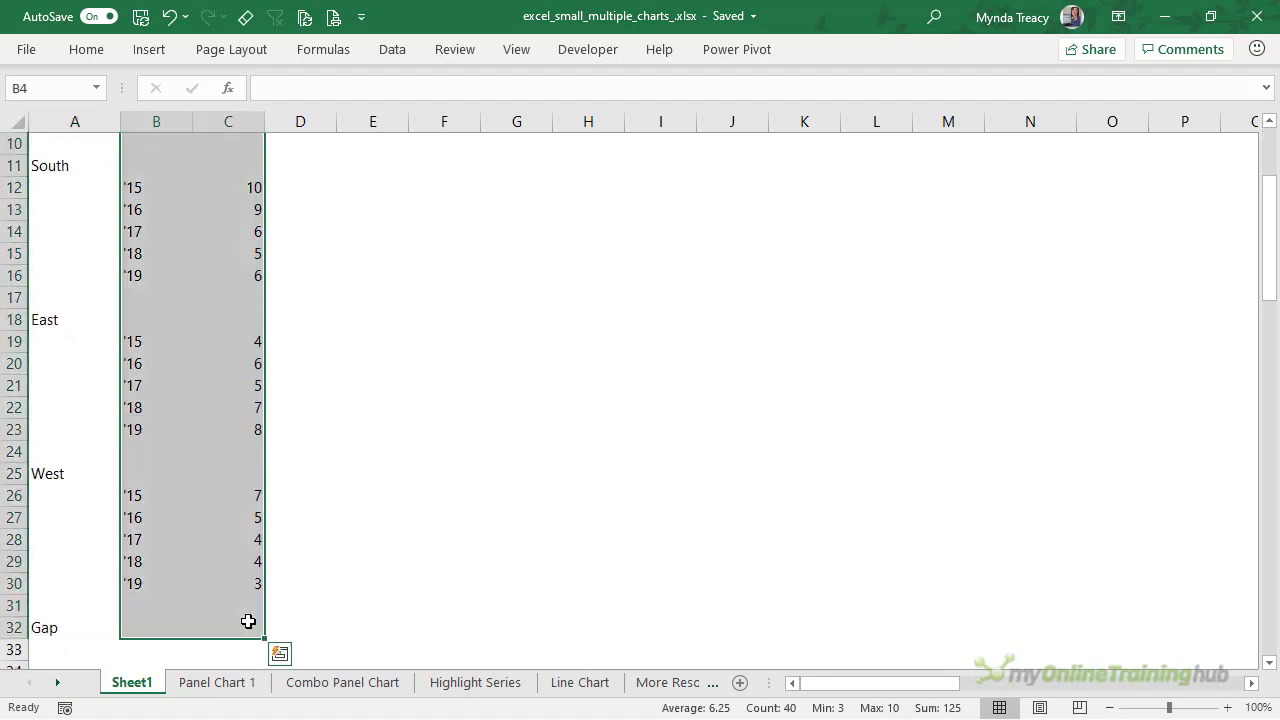
{"action": "scroll", "coordinate": [200, 337], "scroll_direction": "up", "scroll_amount": 3}
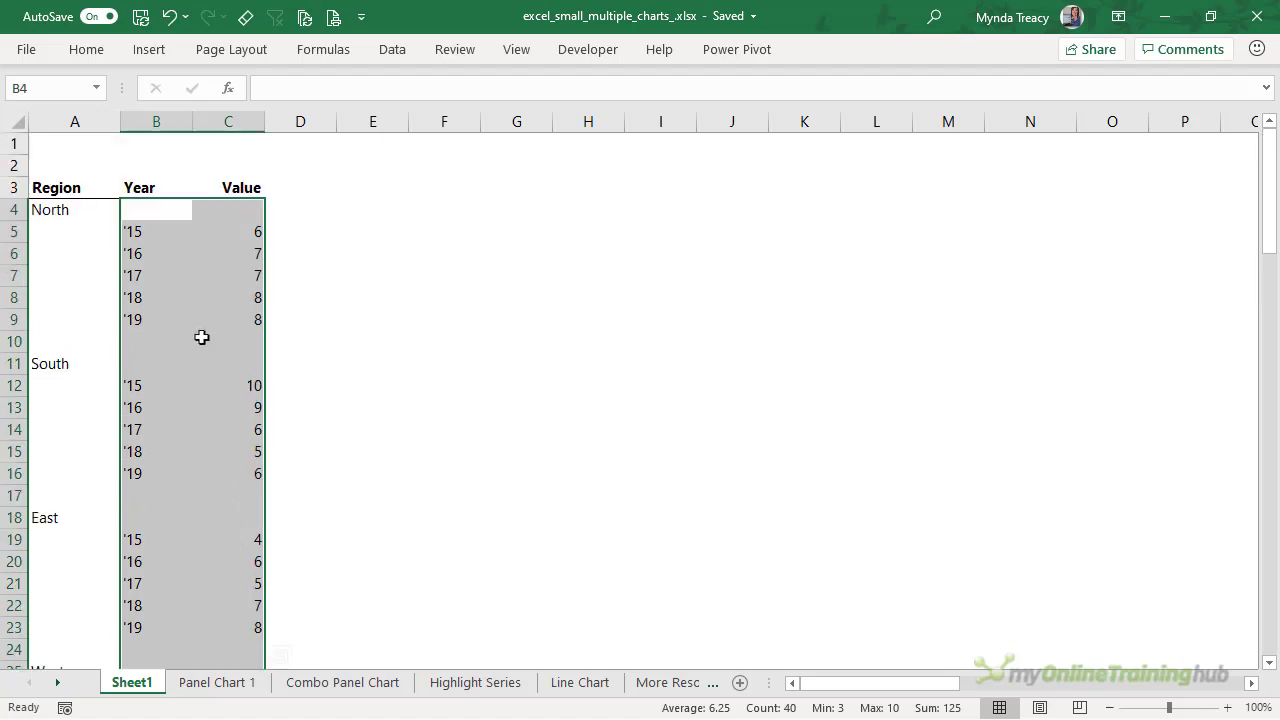
{"action": "left_click", "coordinate": [150, 50]}
{"action": "left_click", "coordinate": [530, 100]}
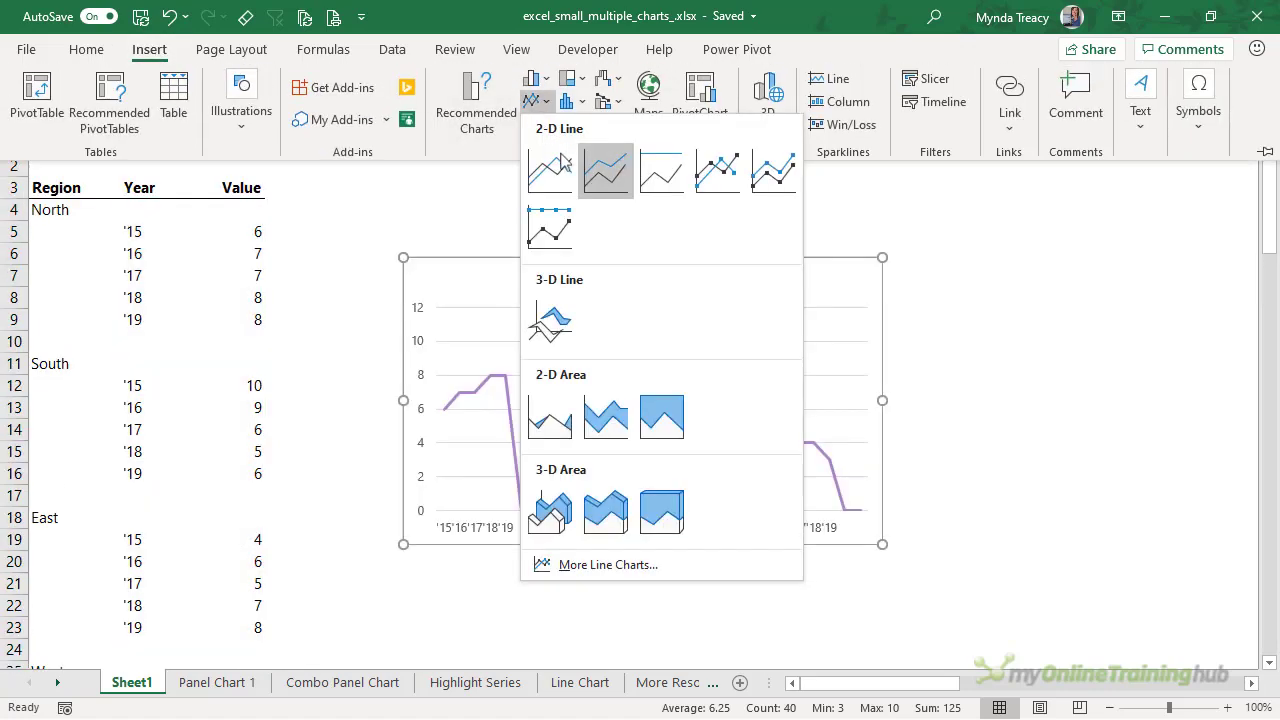
{"action": "left_click", "coordinate": [567, 174]}
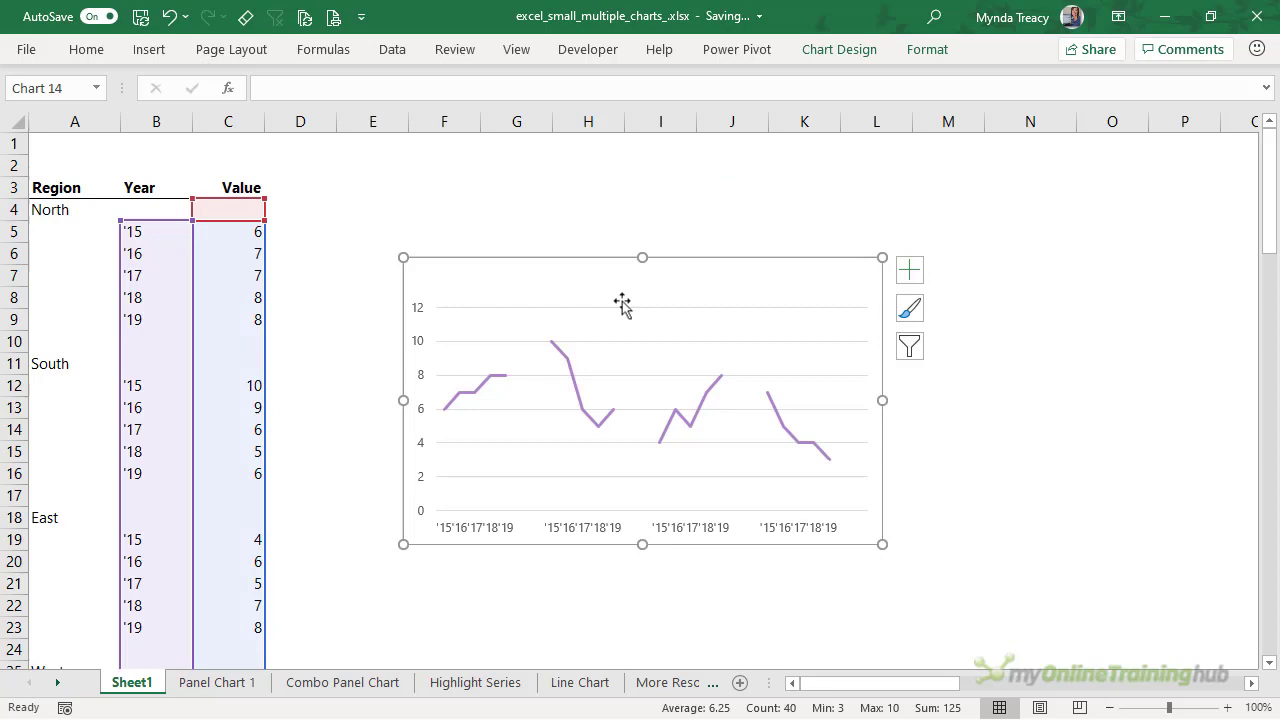
- Set the line chart's horizontal axis label range to Sheet1 cells A4:B32, covering both Region and Year
{"action": "right_click", "coordinate": [643, 357]}
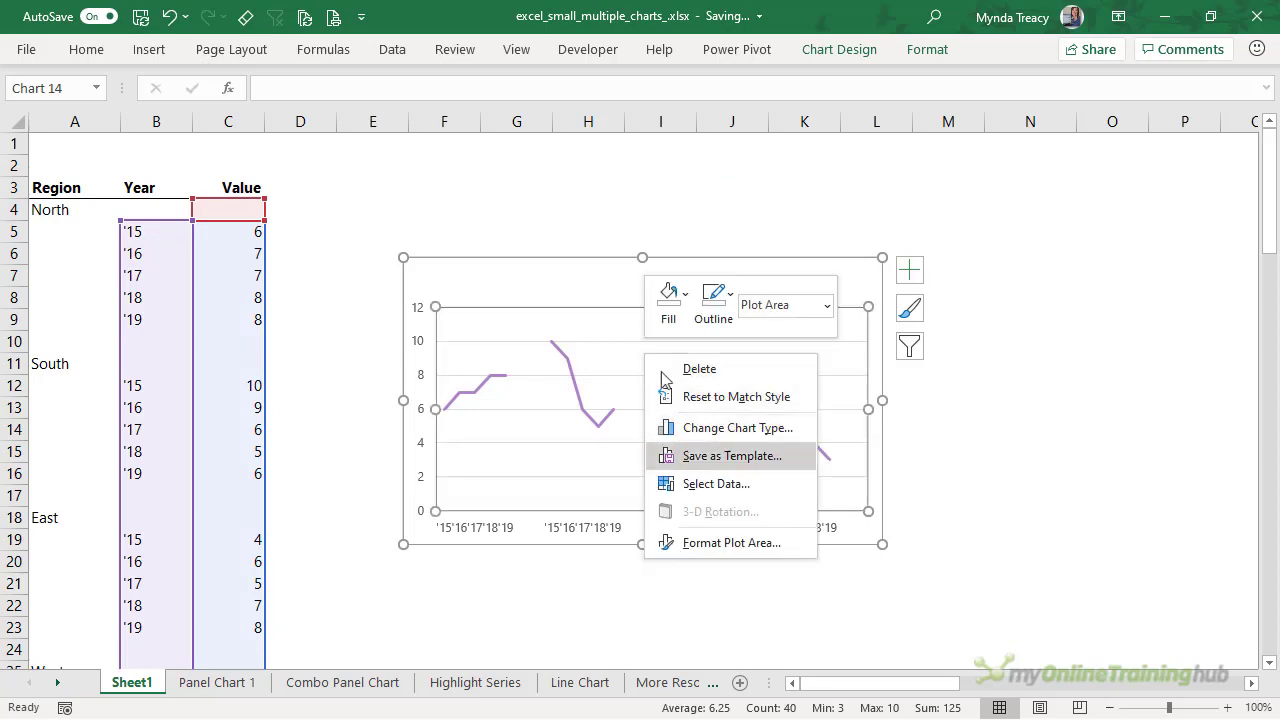
{"action": "left_click", "coordinate": [715, 484]}
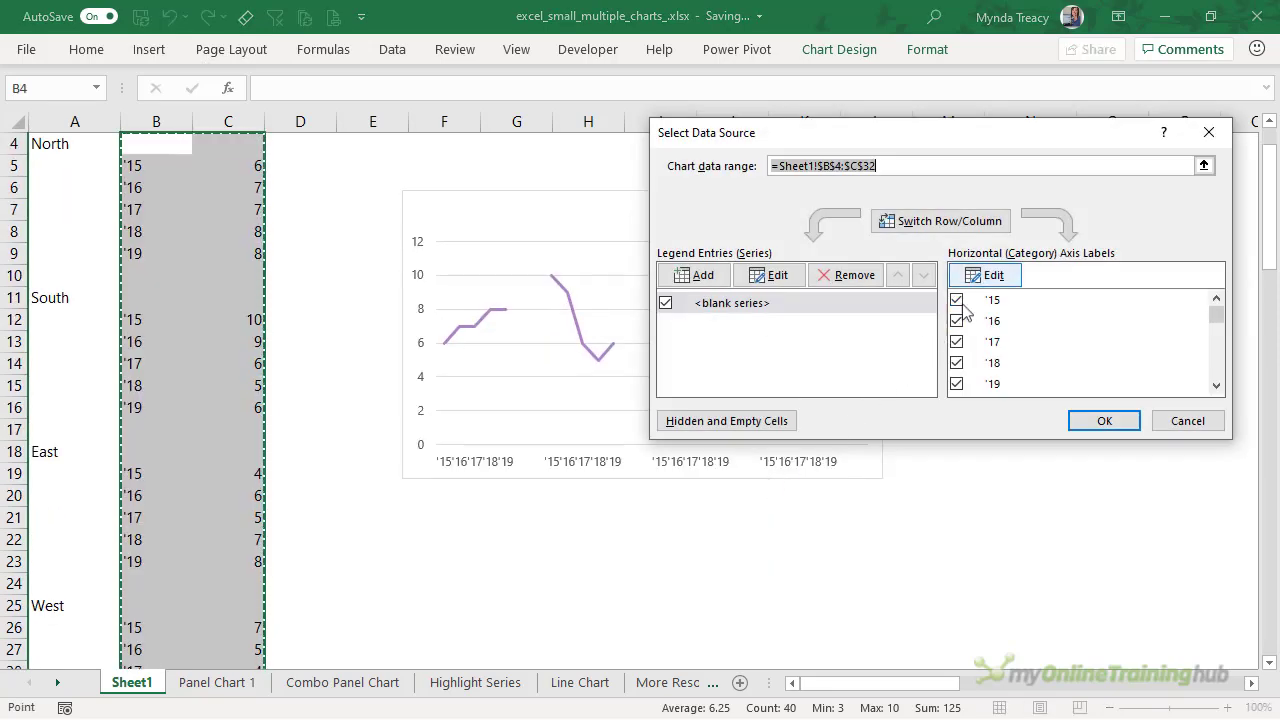
{"action": "left_click", "coordinate": [993, 276]}
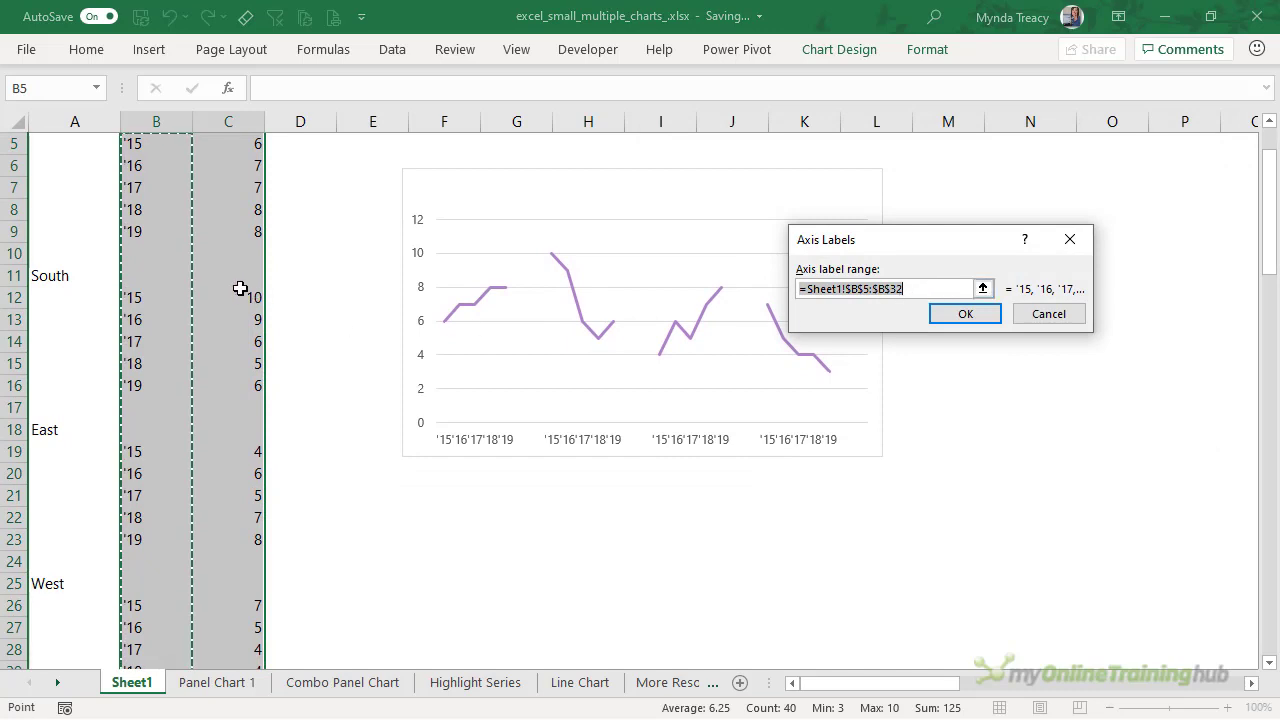
{"action": "scroll", "coordinate": [176, 263], "scroll_direction": "up", "scroll_amount": 1}
{"action": "left_click", "coordinate": [78, 206]}
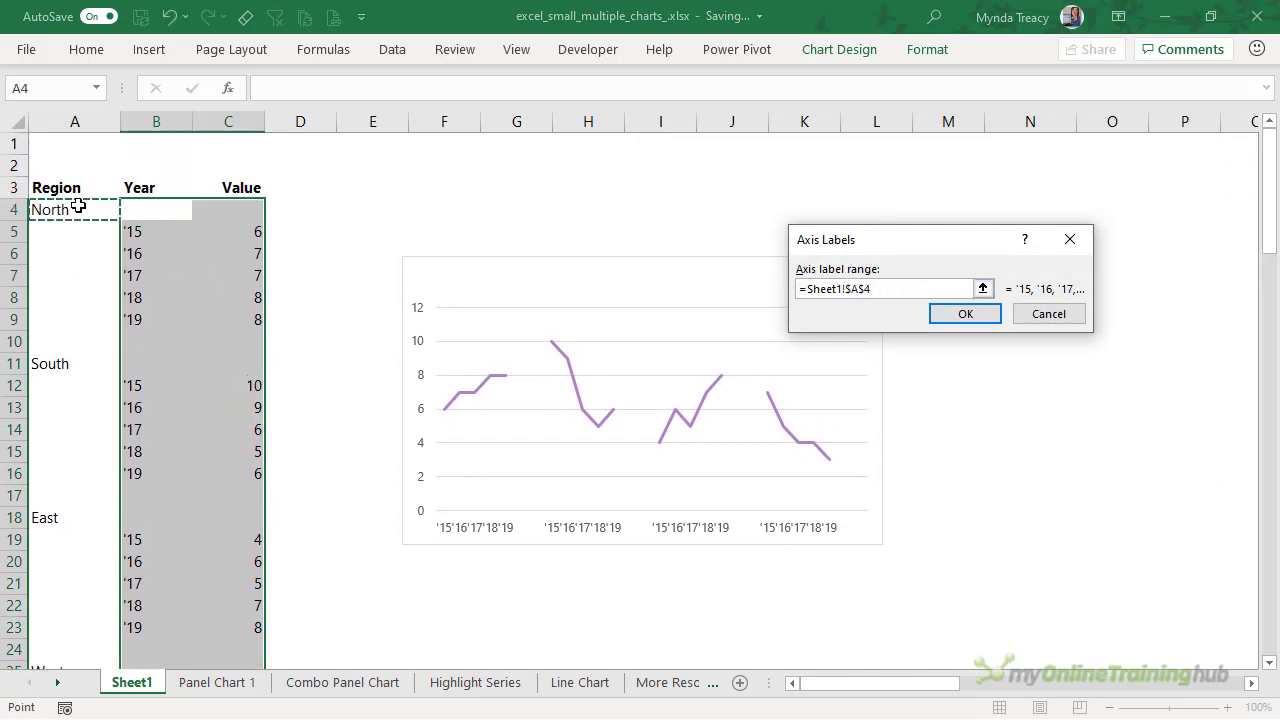
{"action": "scroll", "coordinate": [85, 240], "scroll_direction": "down", "scroll_amount": 4}
{"action": "left_click", "coordinate": [150, 567], "text": "shift"}
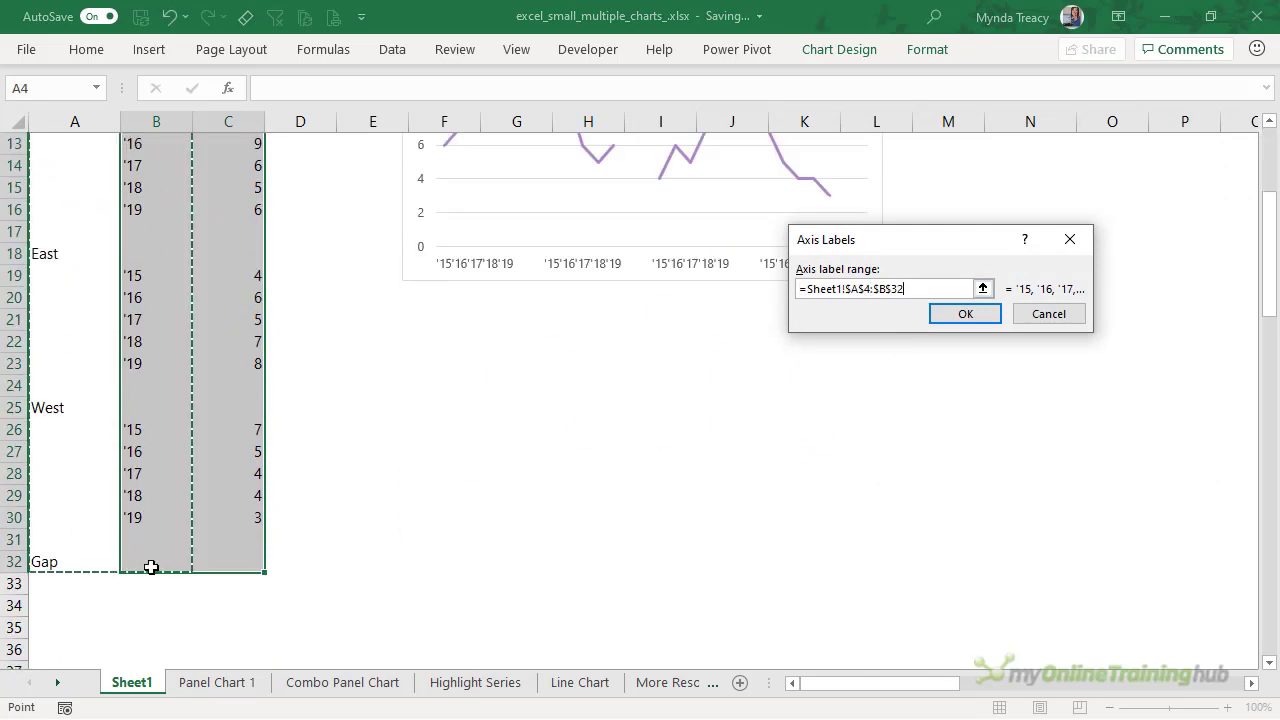
{"action": "scroll", "coordinate": [150, 567], "scroll_direction": "up", "scroll_amount": 4}
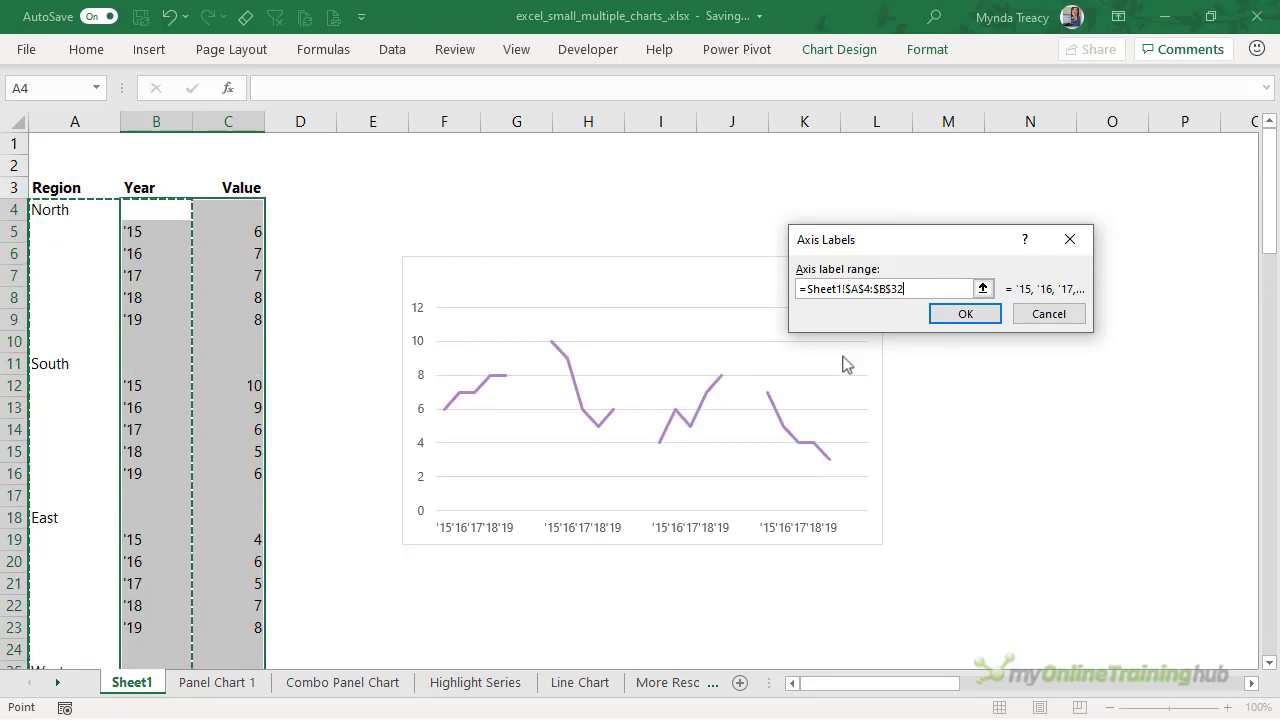
{"action": "left_click", "coordinate": [965, 314]}
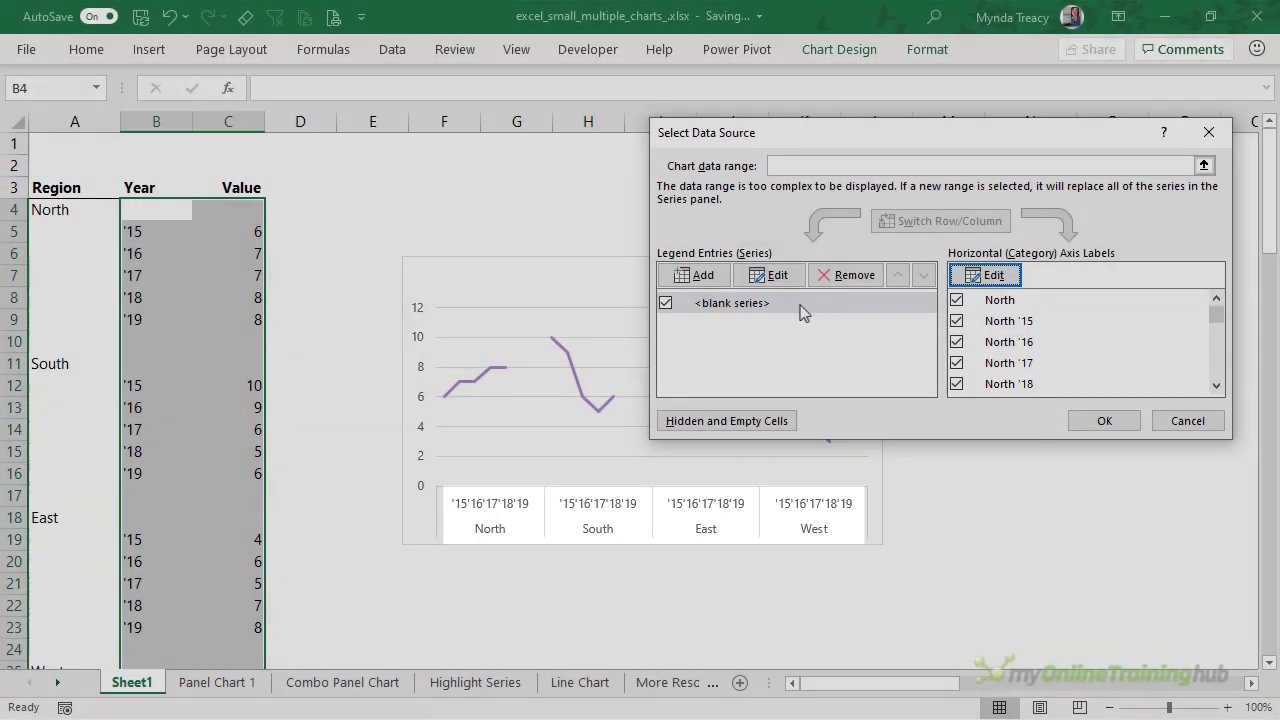
- Edit the blank series so its name refers to the Value header in C3 and its values to C4:C32
{"action": "left_click", "coordinate": [778, 304]}
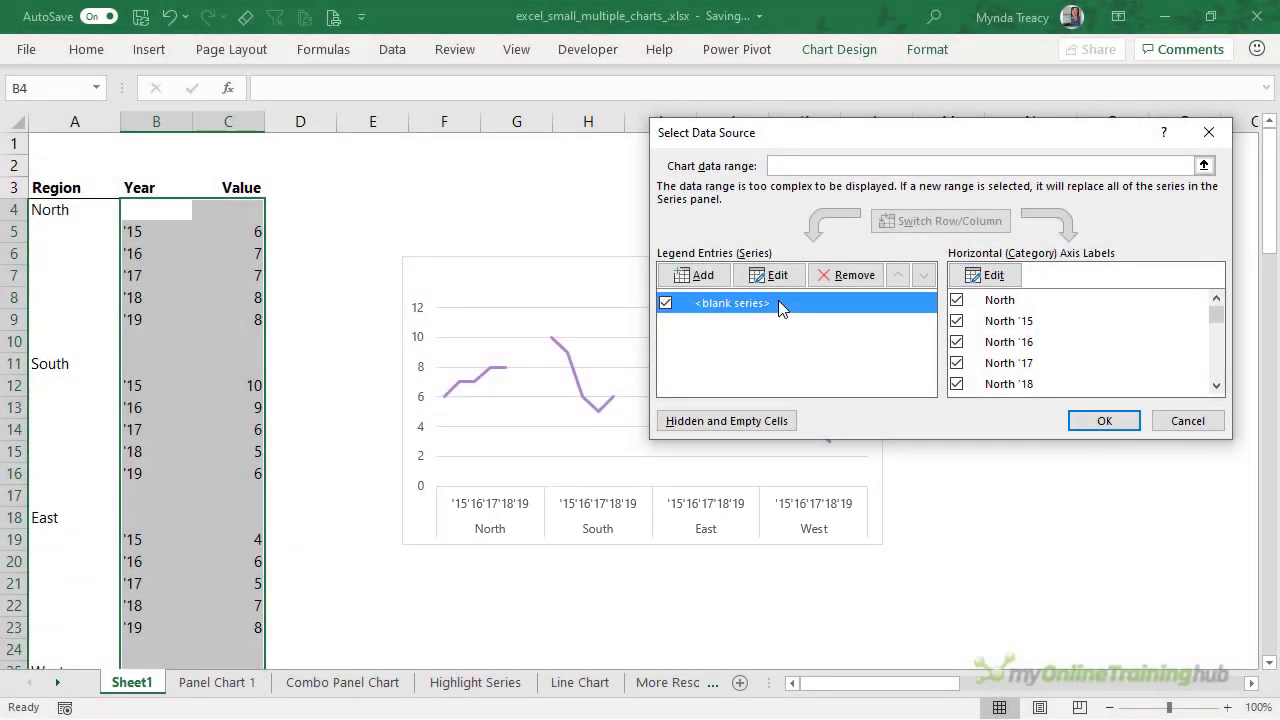
{"action": "left_click", "coordinate": [777, 279]}
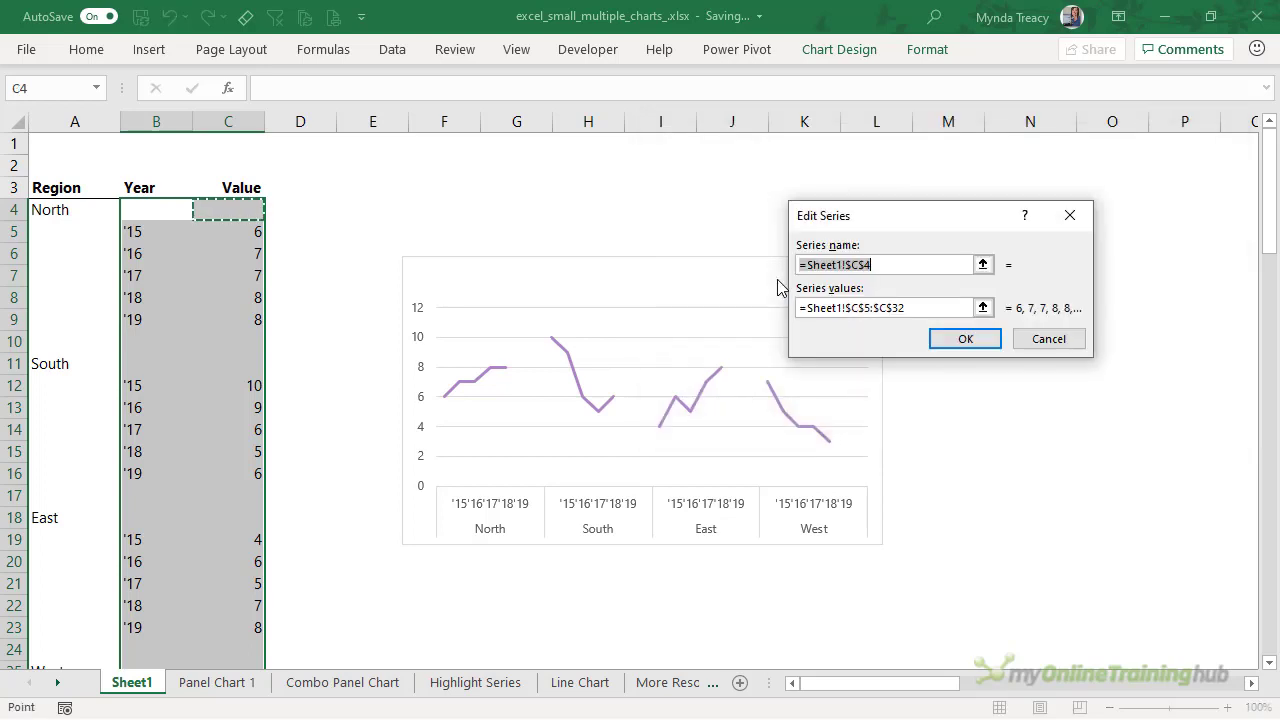
{"action": "left_click", "coordinate": [250, 188]}
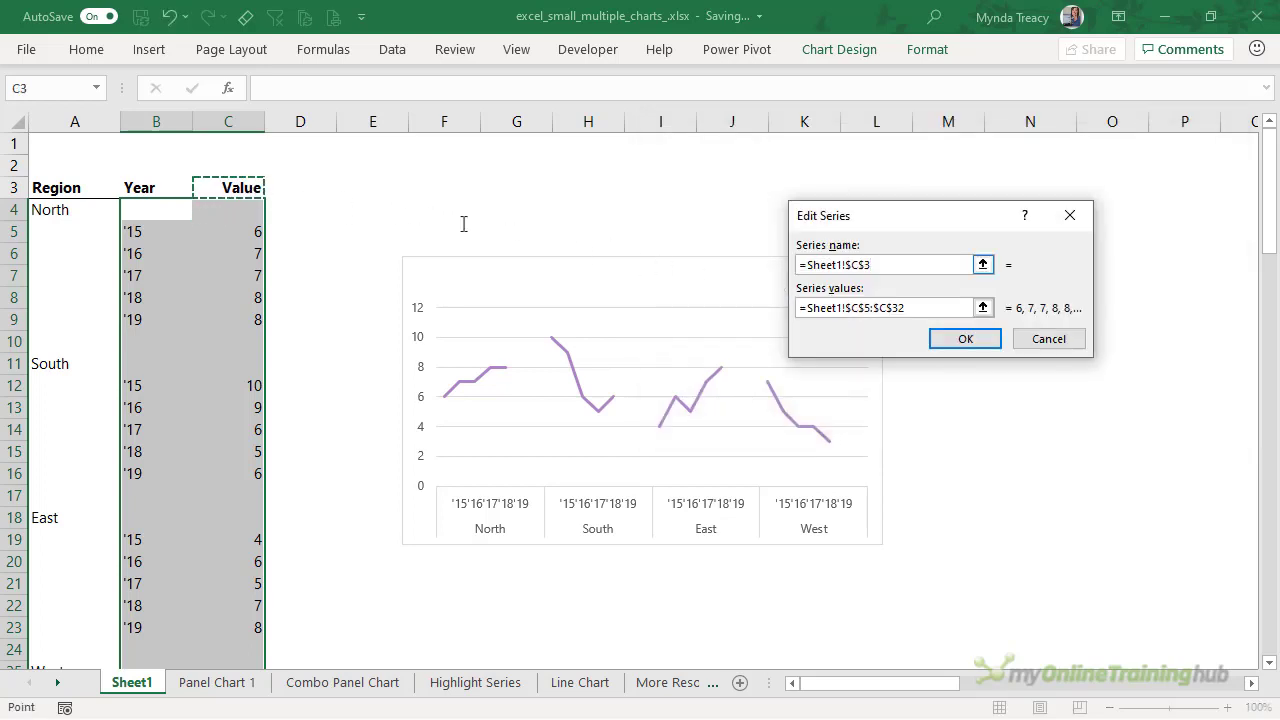
{"action": "left_click", "coordinate": [925, 307]}
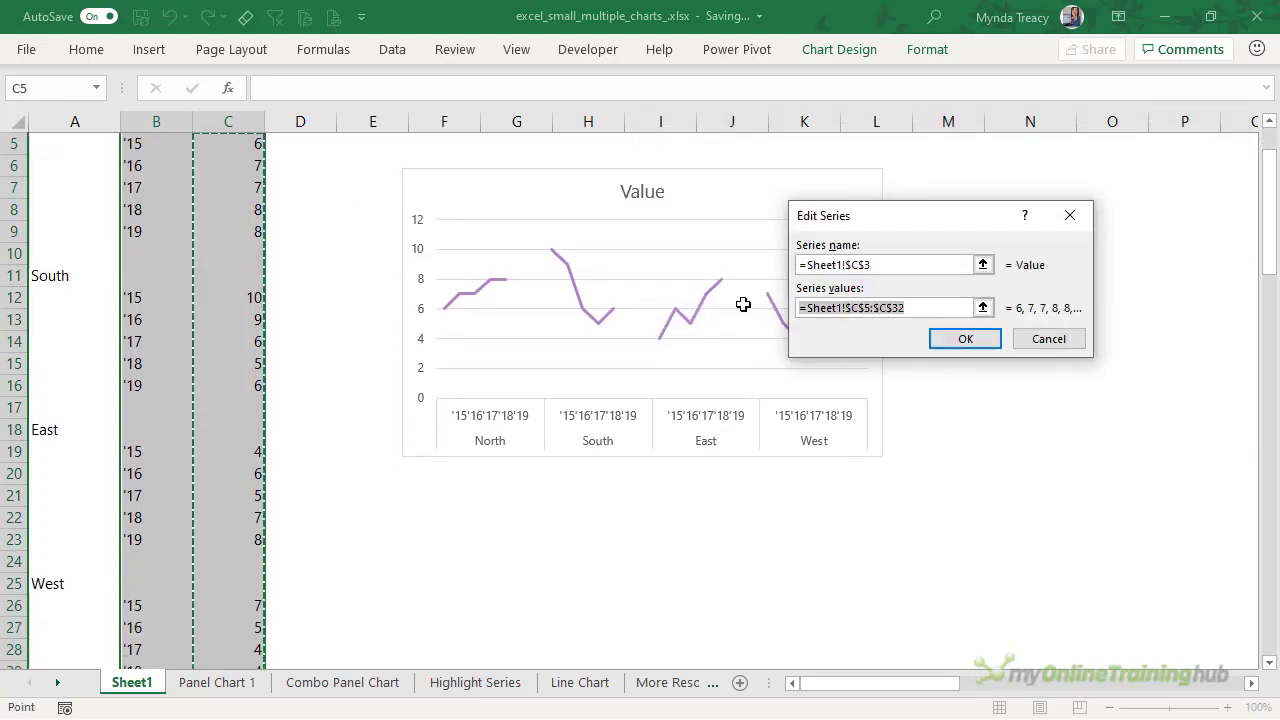
{"action": "scroll", "coordinate": [741, 303], "scroll_direction": "up", "scroll_amount": 1}
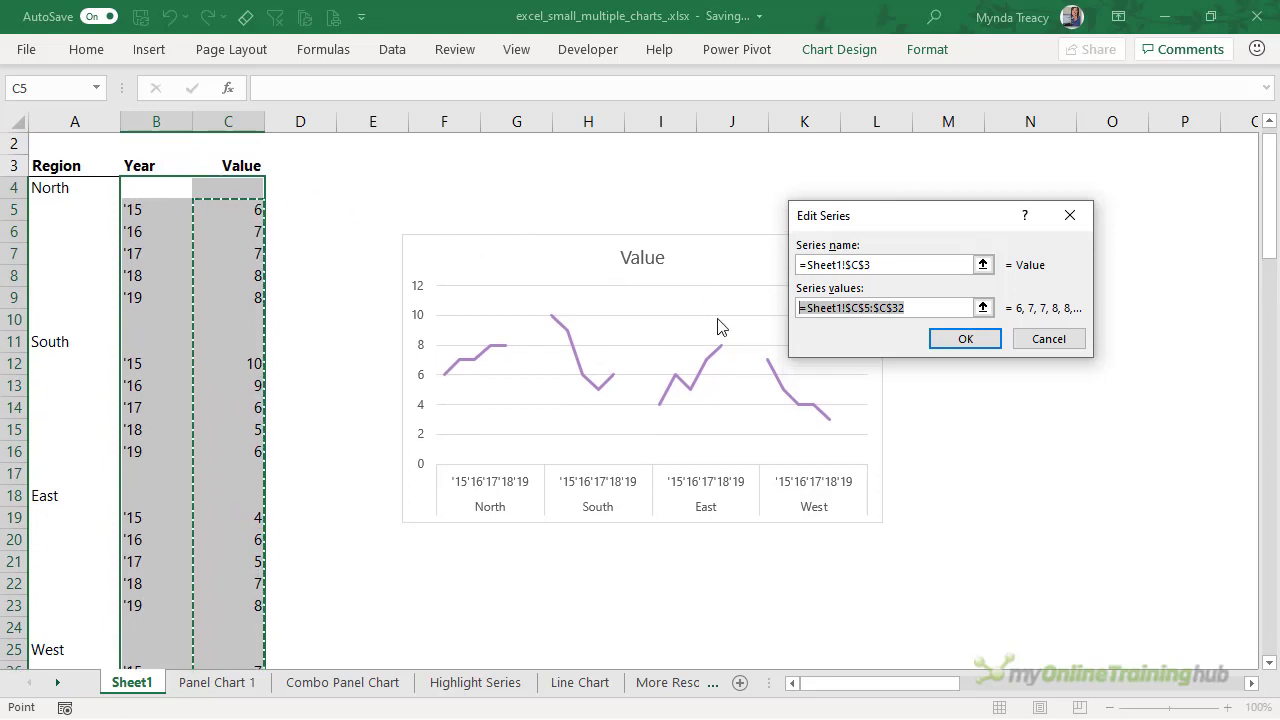
{"action": "key", "text": "Delete"}
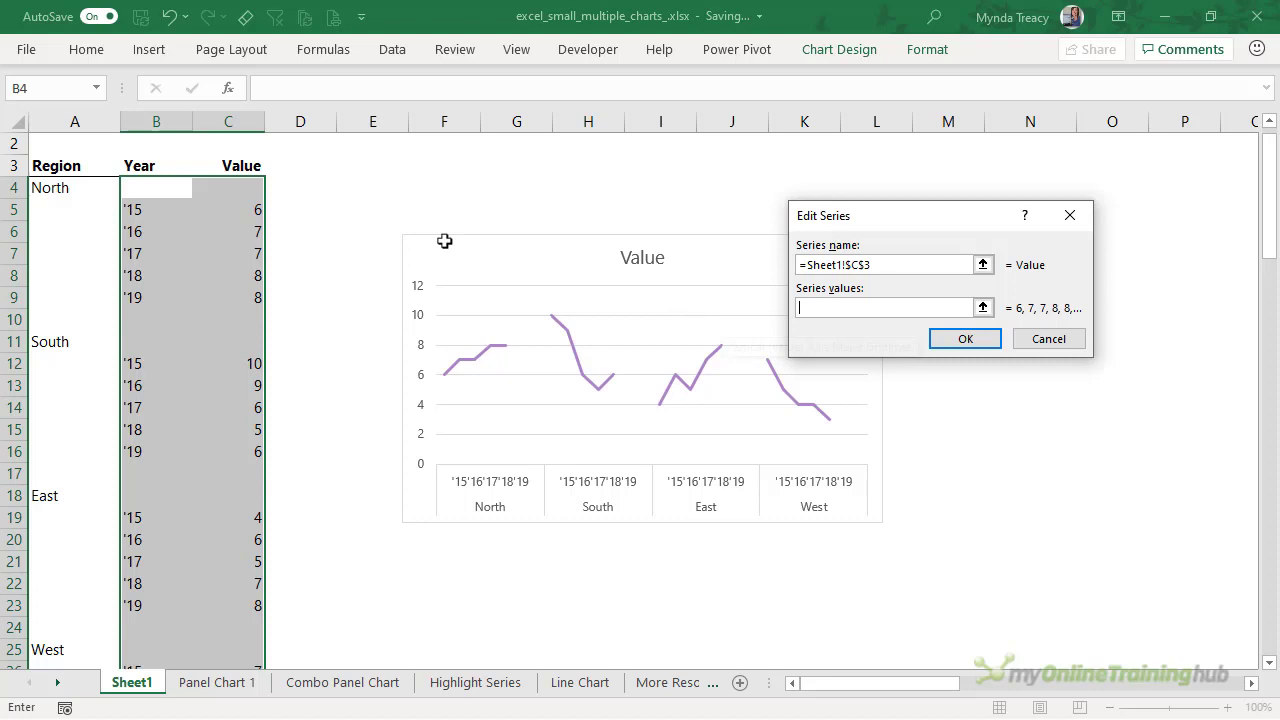
{"action": "left_click", "coordinate": [236, 185]}
{"action": "scroll", "coordinate": [267, 246], "scroll_direction": "down", "scroll_amount": 4}
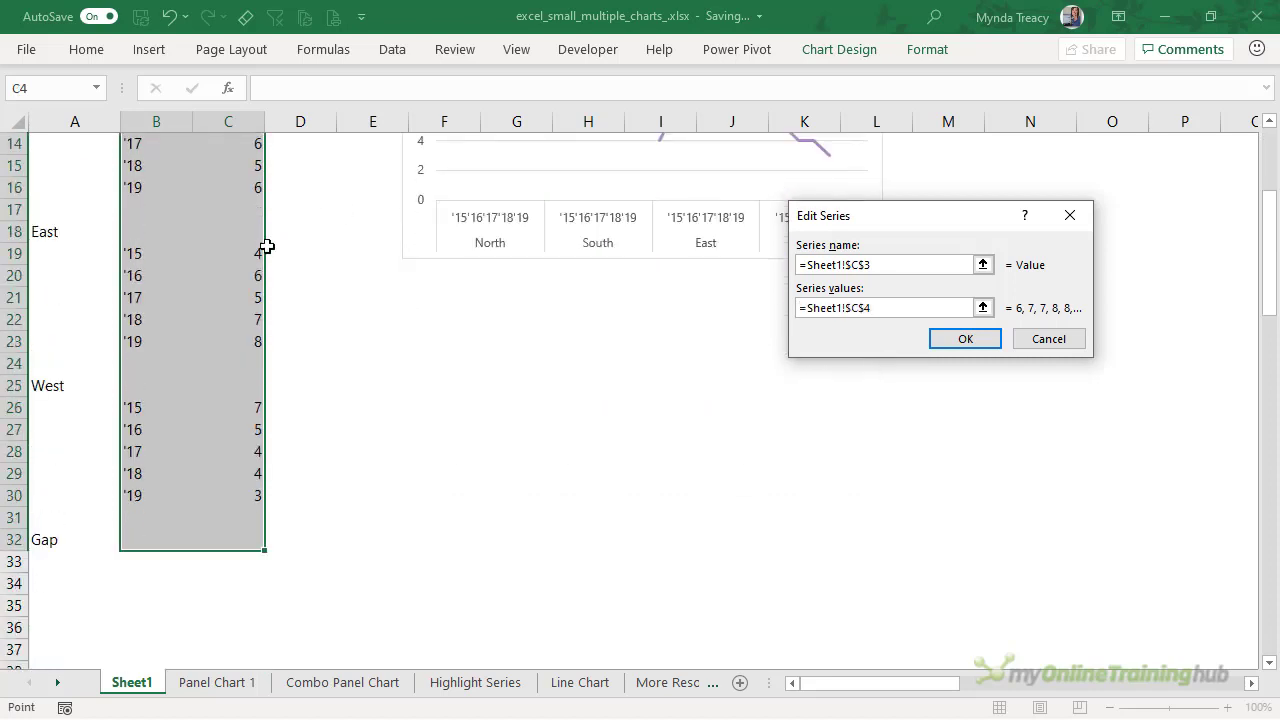
{"action": "left_click", "coordinate": [234, 540], "text": "shift"}
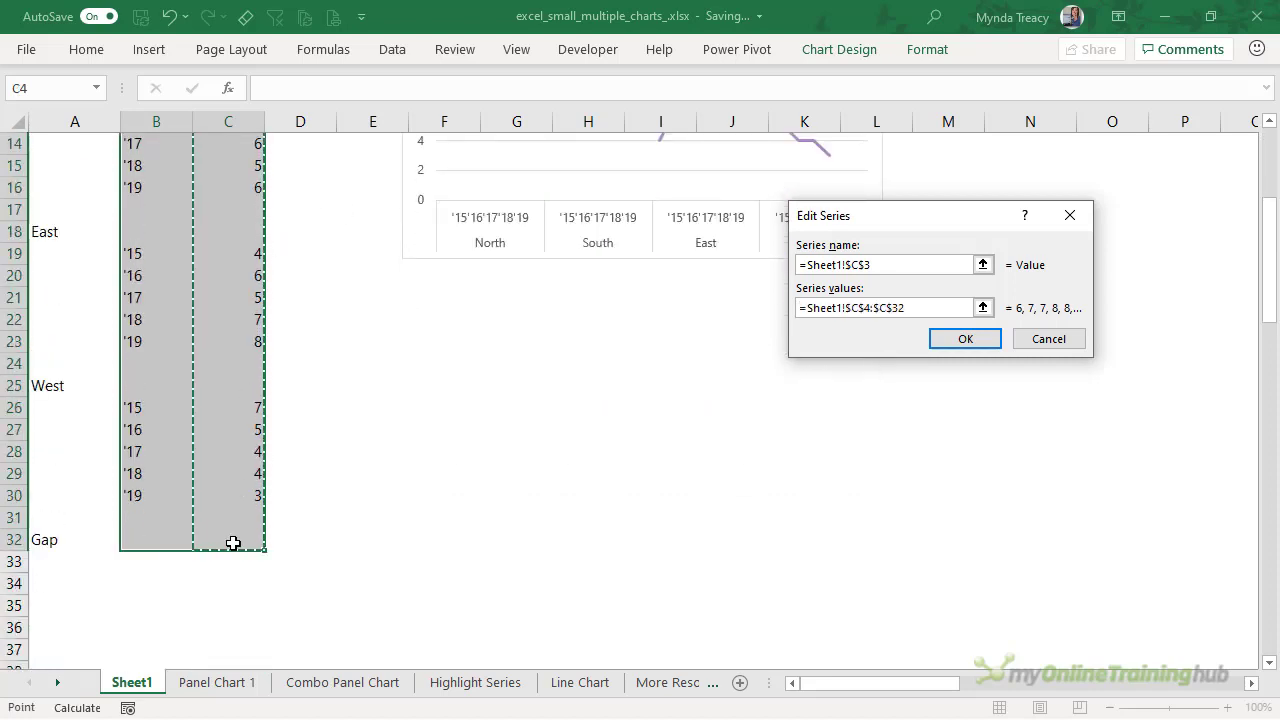
{"action": "scroll", "coordinate": [243, 364], "scroll_direction": "up", "scroll_amount": 5}
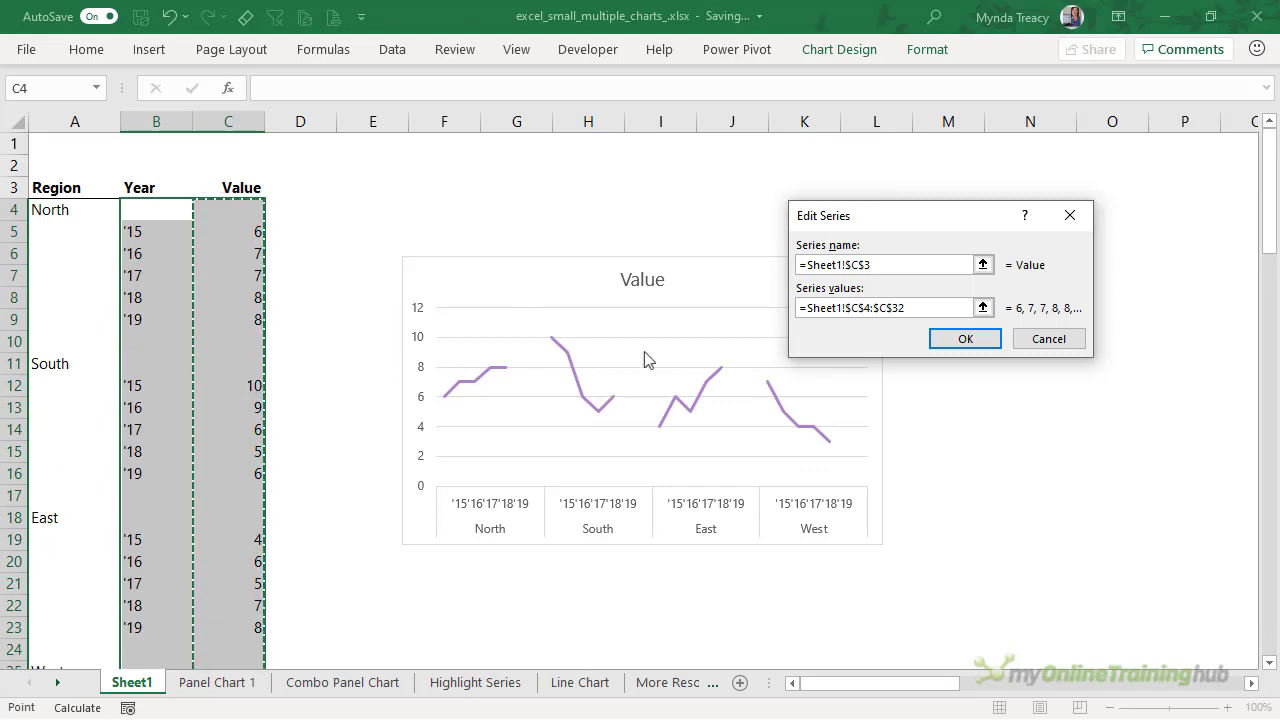
{"action": "left_click", "coordinate": [965, 339]}
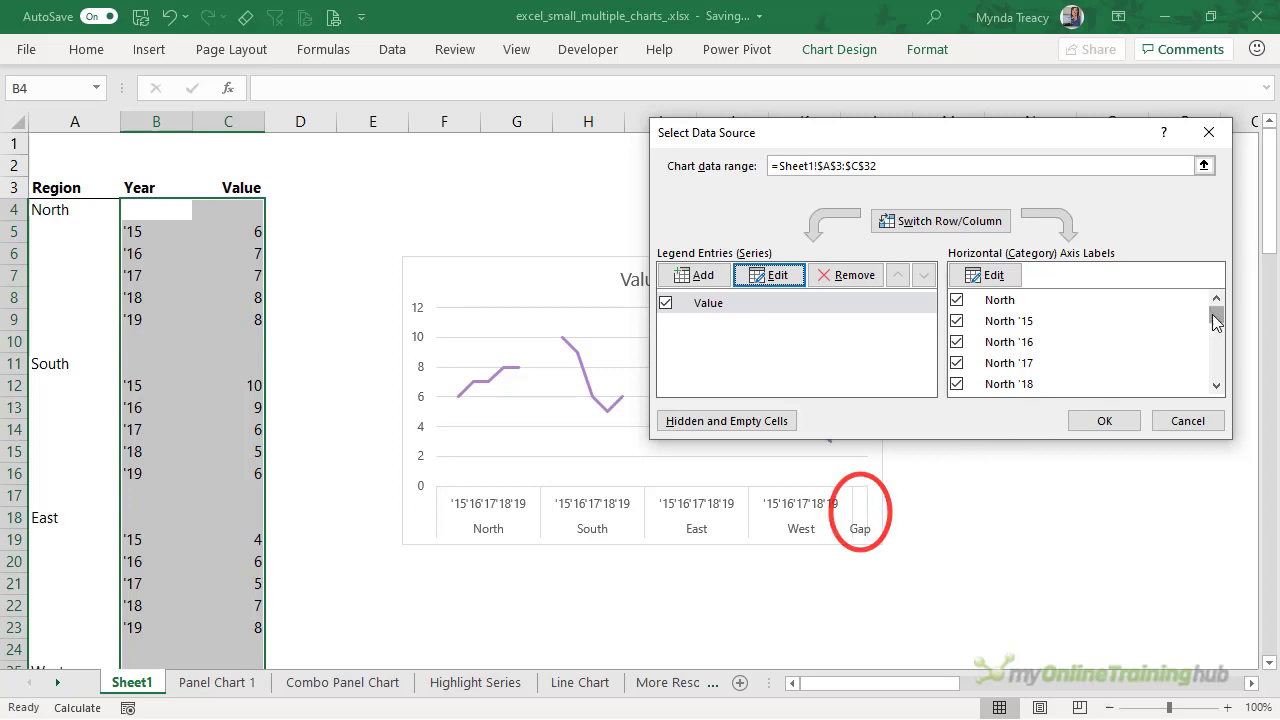
- Exclude the Gap category from the chart's axis labels and delete the chart's horizontal gridlines
{"action": "left_click_drag", "start_coordinate": [1216, 316], "coordinate": [1217, 390]}
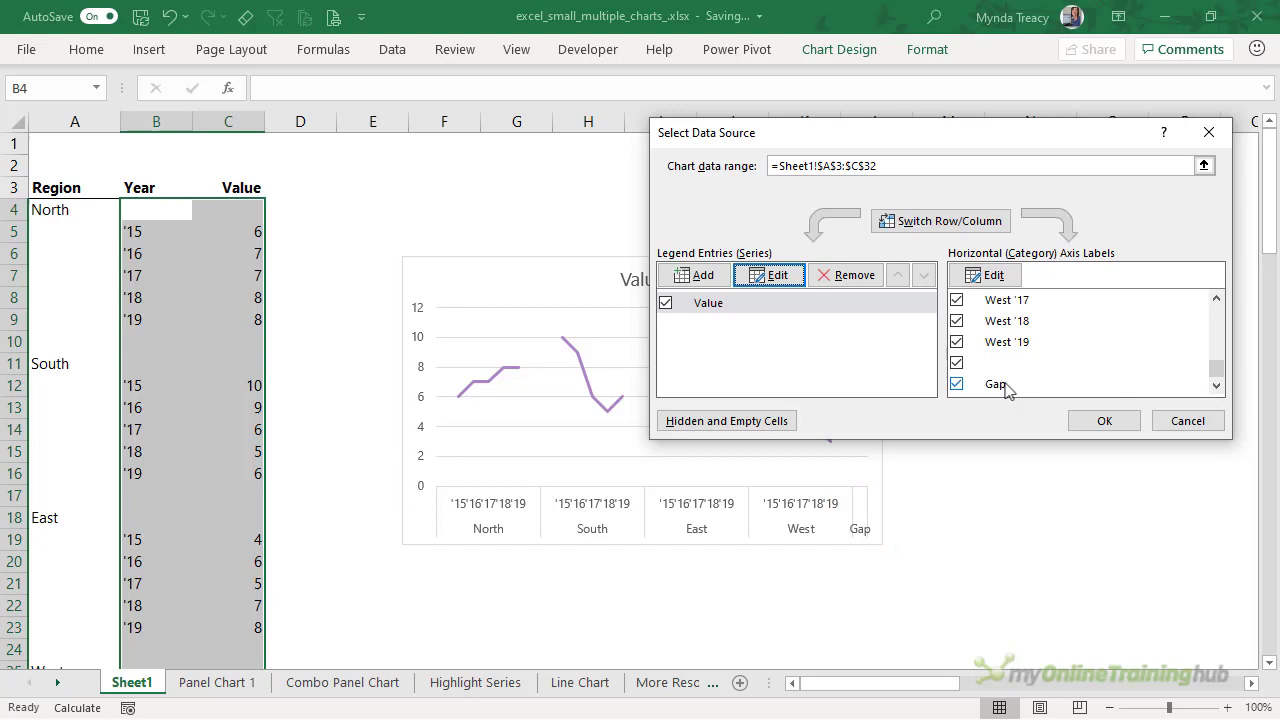
{"action": "left_click", "coordinate": [958, 384]}
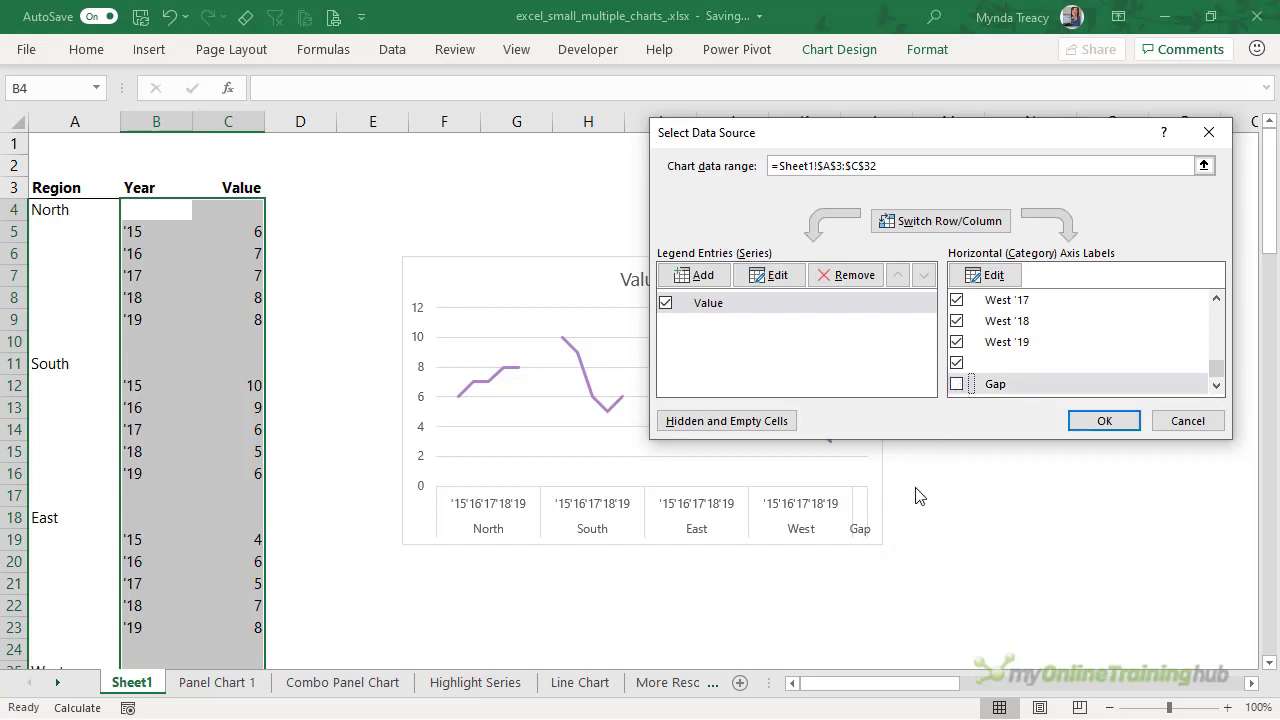
{"action": "left_click", "coordinate": [1082, 426]}
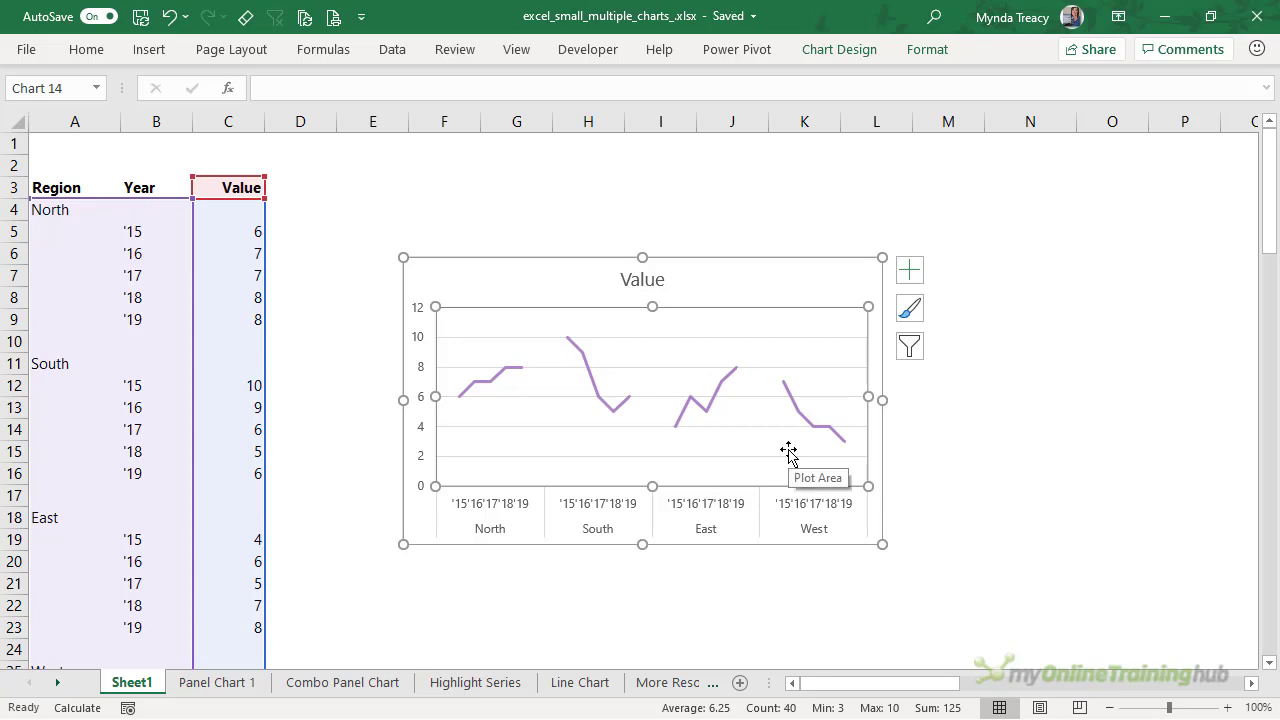
{"action": "left_click", "coordinate": [665, 337]}
{"action": "key", "text": "Delete"}
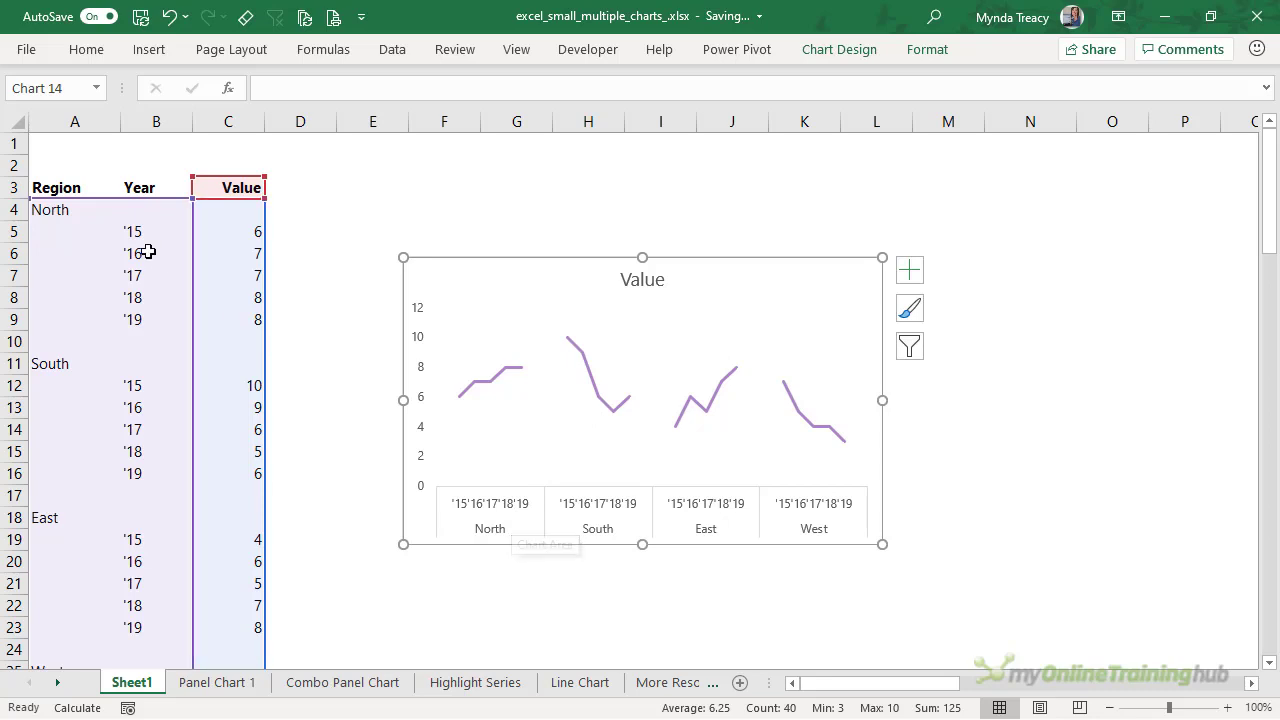
- Clear the middle years '16 to '18 from the Year column for North, South, East and West, keeping only '15 and '19
{"action": "left_click_drag", "start_coordinate": [147, 252], "coordinate": [156, 297]}
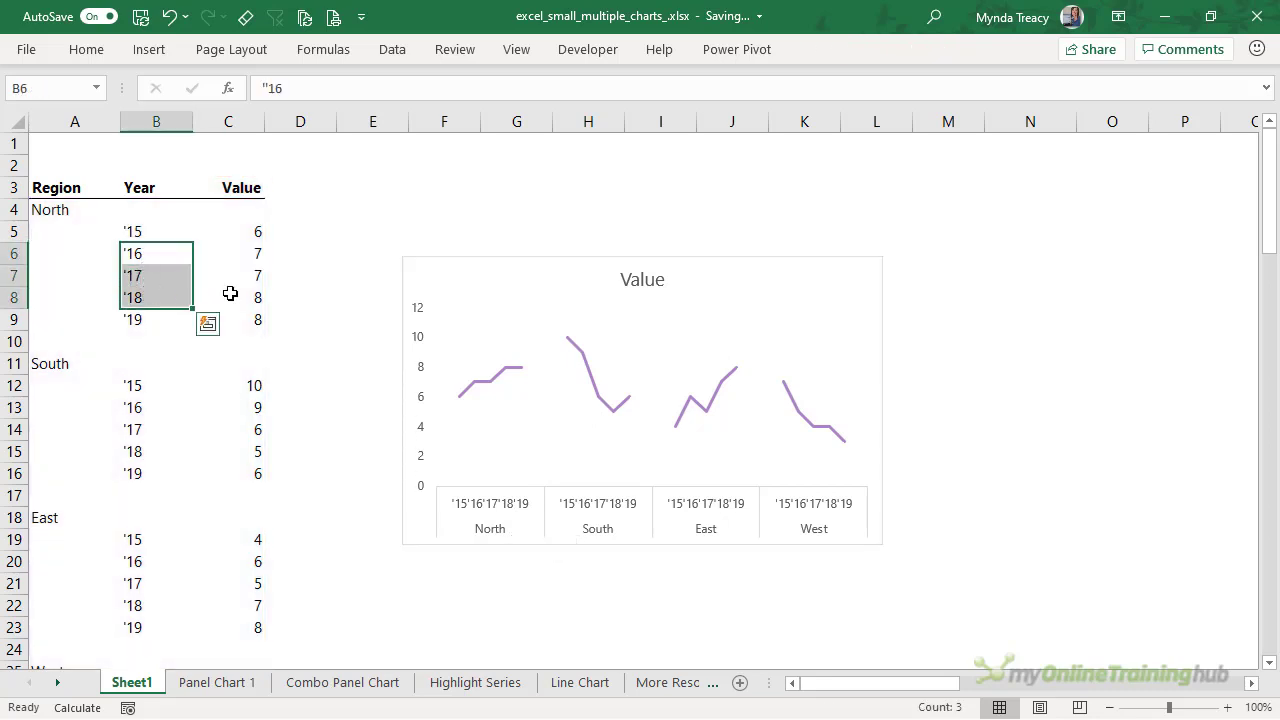
{"action": "key", "text": "Delete"}
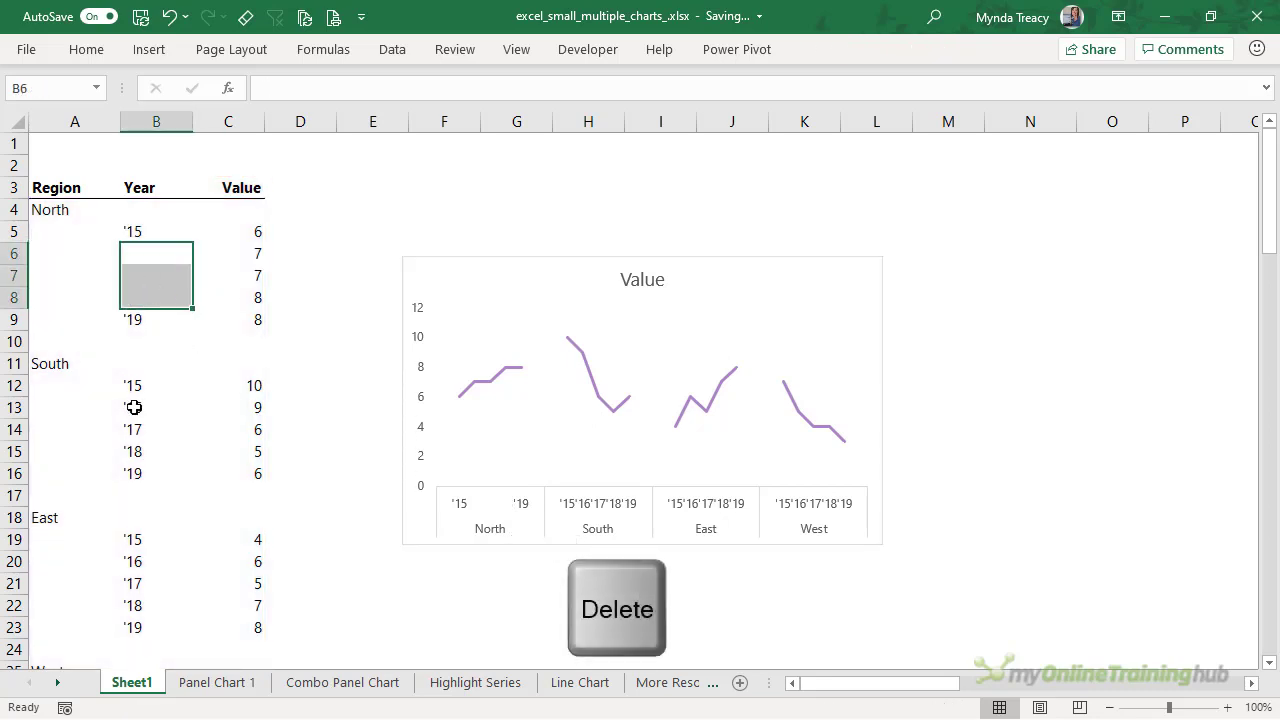
{"action": "left_click_drag", "start_coordinate": [129, 403], "coordinate": [137, 451]}
{"action": "key", "text": "Delete"}
{"action": "left_click_drag", "start_coordinate": [134, 560], "coordinate": [134, 602]}
{"action": "key", "text": "Delete"}
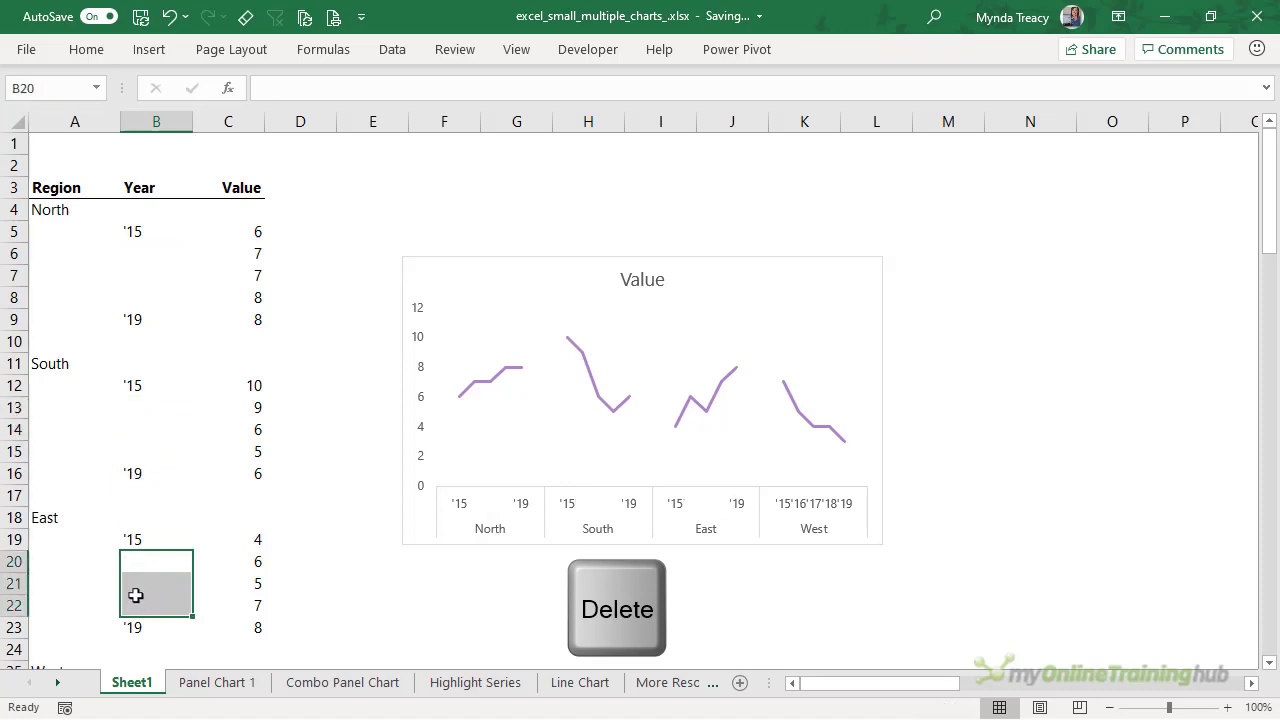
{"action": "scroll", "coordinate": [134, 602], "scroll_direction": "down", "scroll_amount": 4}
{"action": "left_click_drag", "start_coordinate": [134, 455], "coordinate": [141, 497]}
{"action": "key", "text": "Delete"}
{"action": "scroll", "coordinate": [251, 420], "scroll_direction": "up", "scroll_amount": 4}
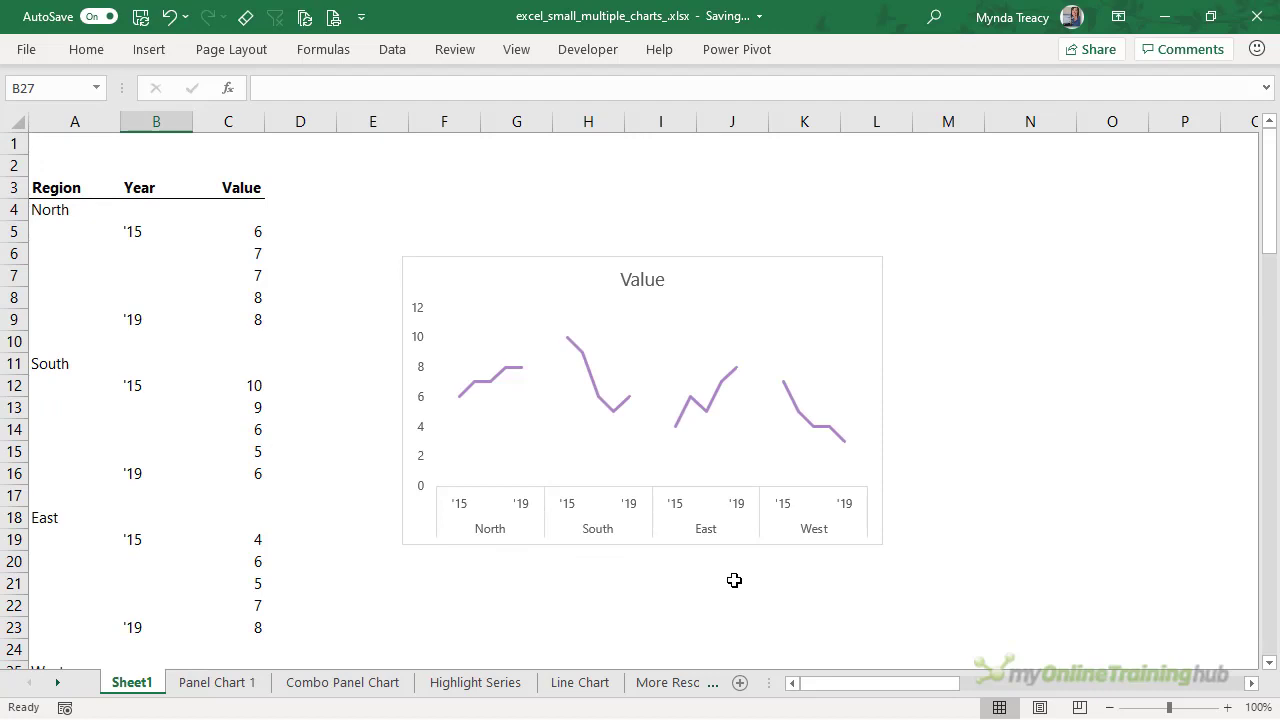
- Change the chart title to "Sales by Region"
{"action": "left_click", "coordinate": [651, 277]}
{"action": "double_click", "coordinate": [632, 279]}
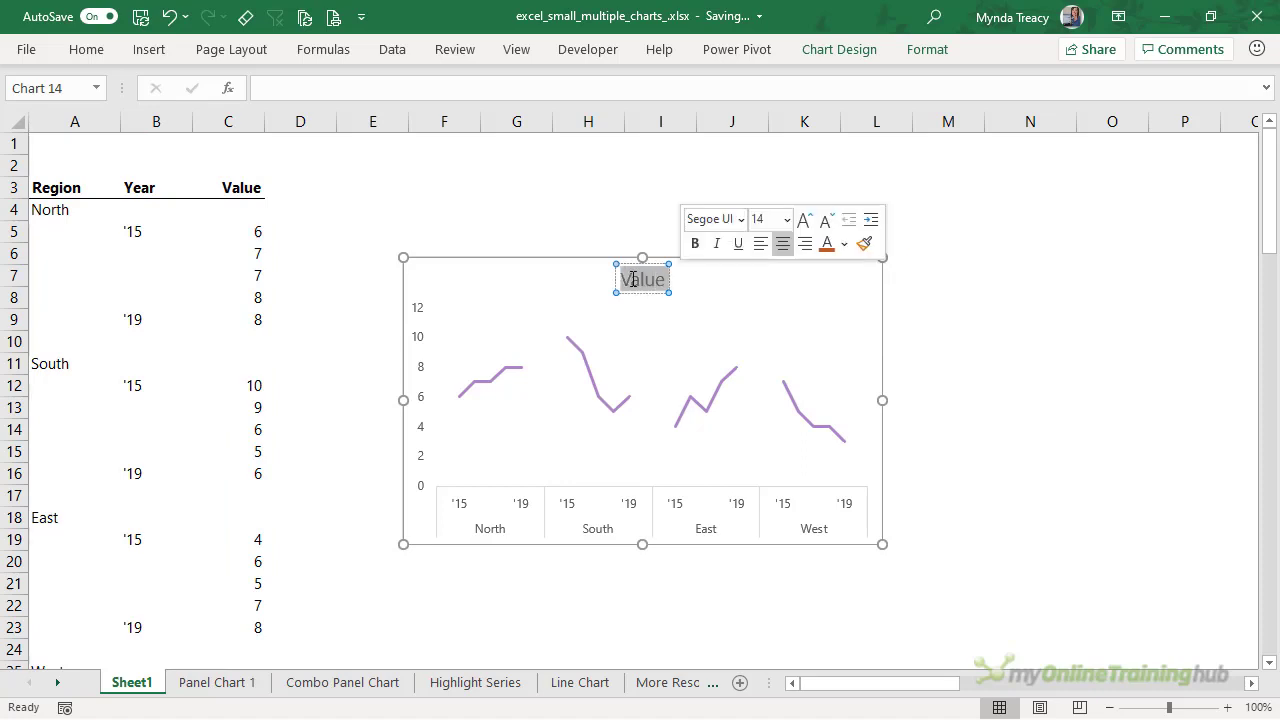
{"action": "type", "text": "Sales by Re"}
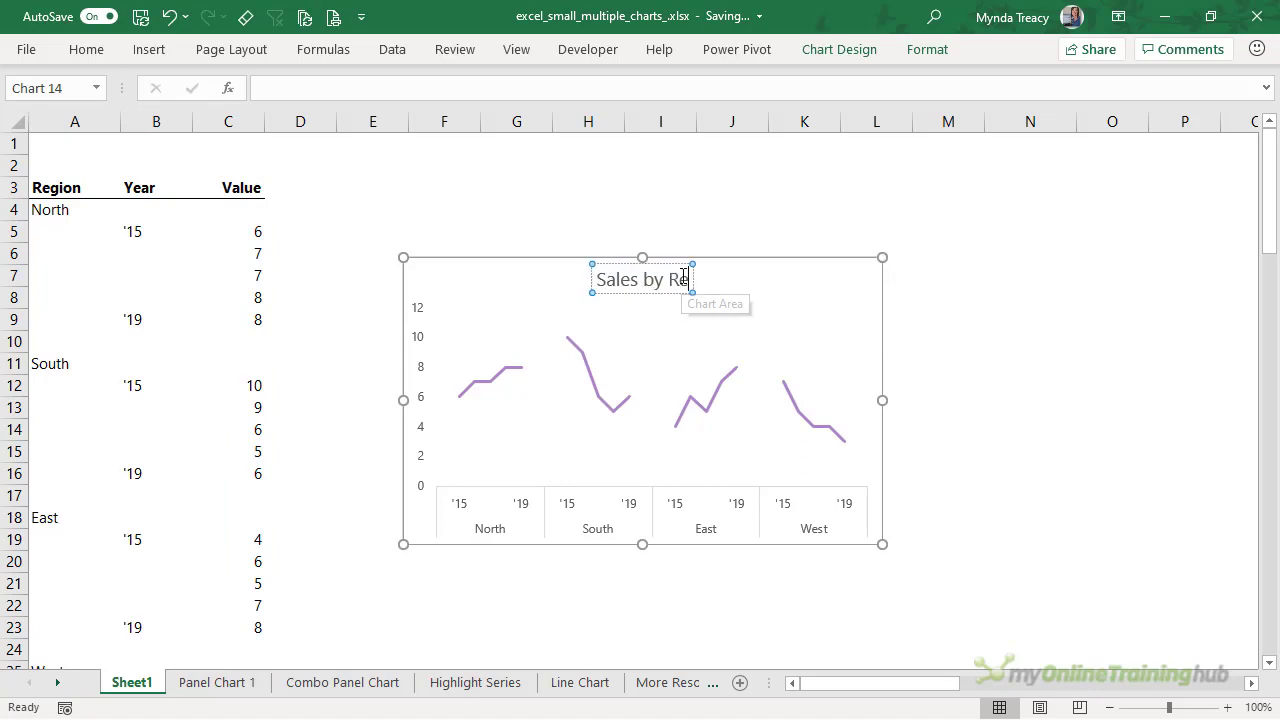
{"action": "type", "text": "gion"}
{"action": "left_click", "coordinate": [978, 271]}
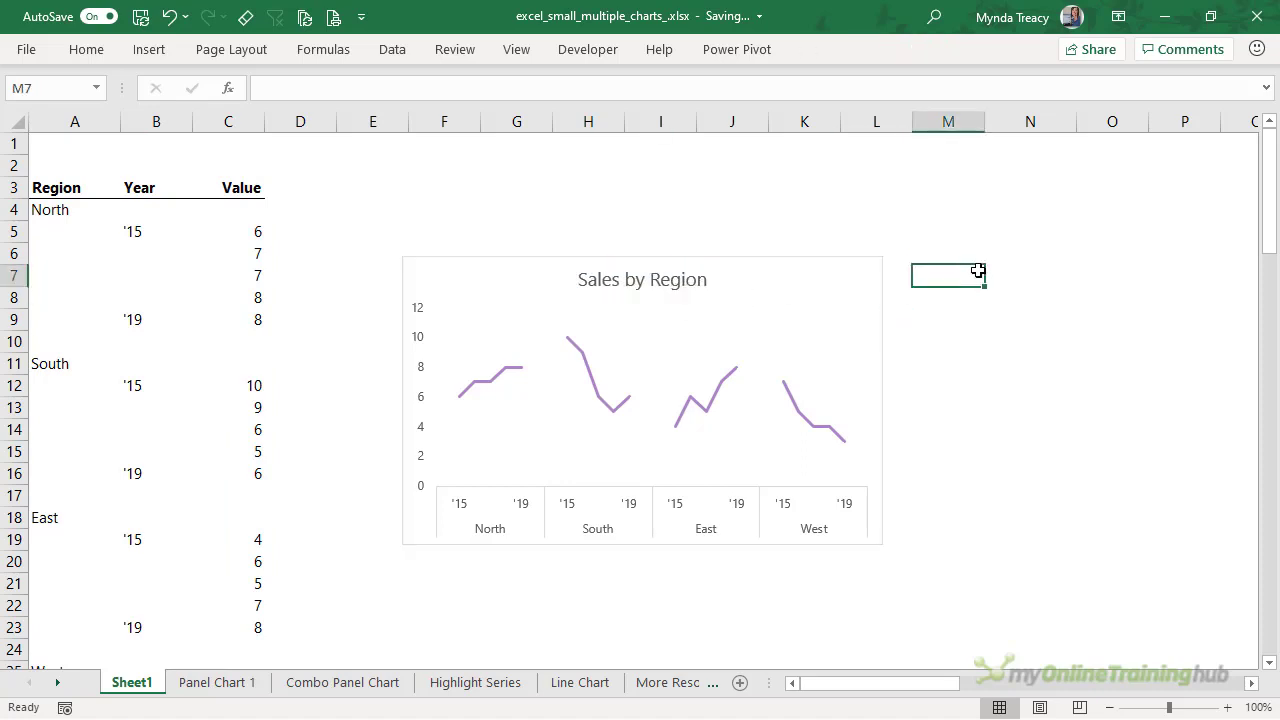